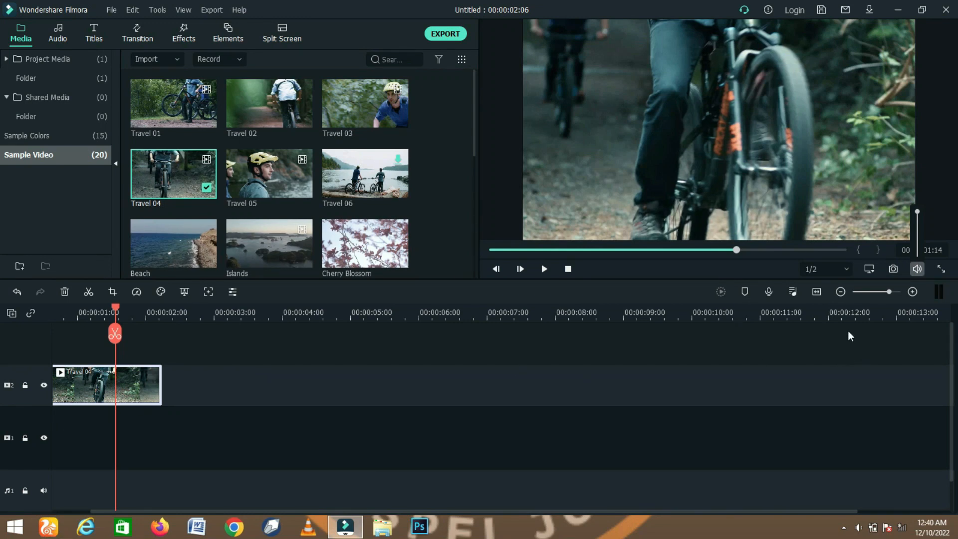
Fit the Travel 04 clip to the timeline, play it, and capture a snapshot of the frame at 00:00:00:22
left_click(817, 292)
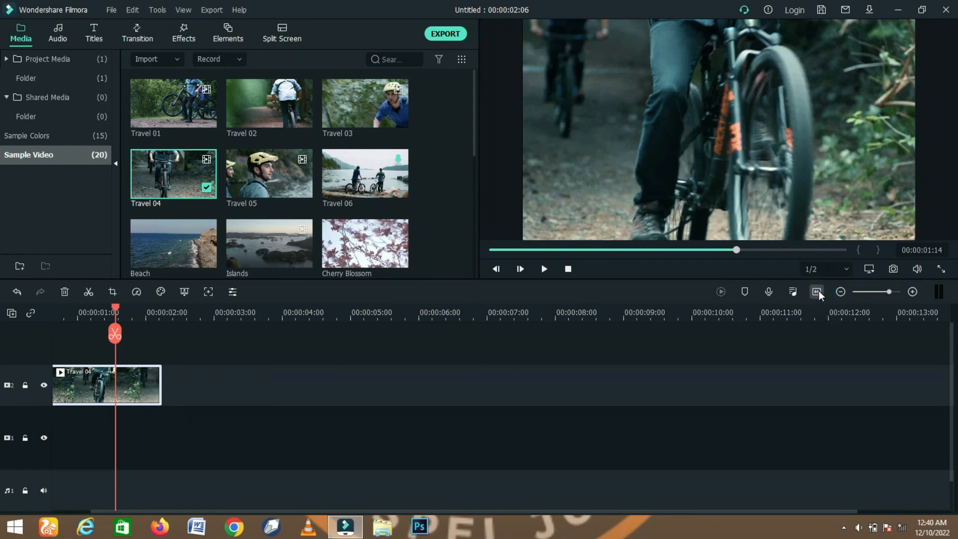
left_click(818, 292)
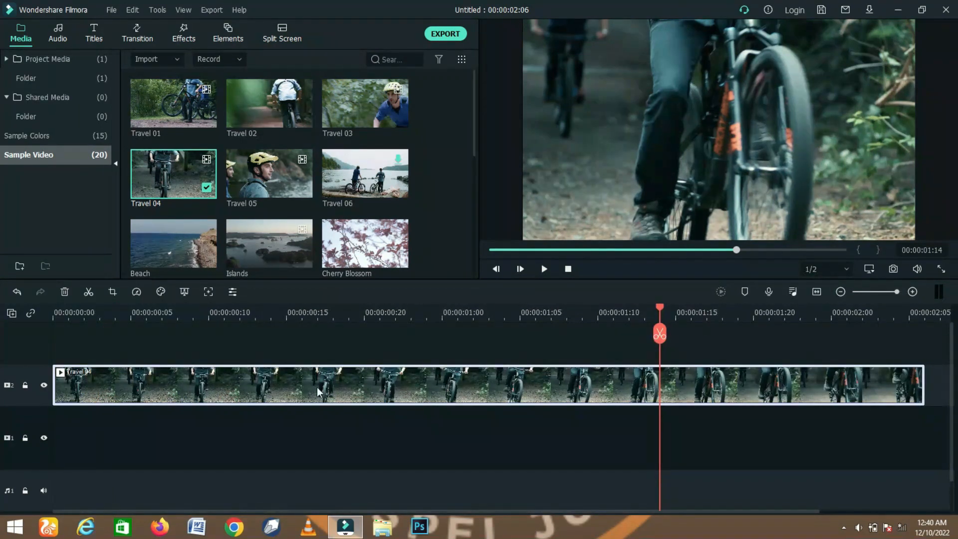
left_click(99, 316)
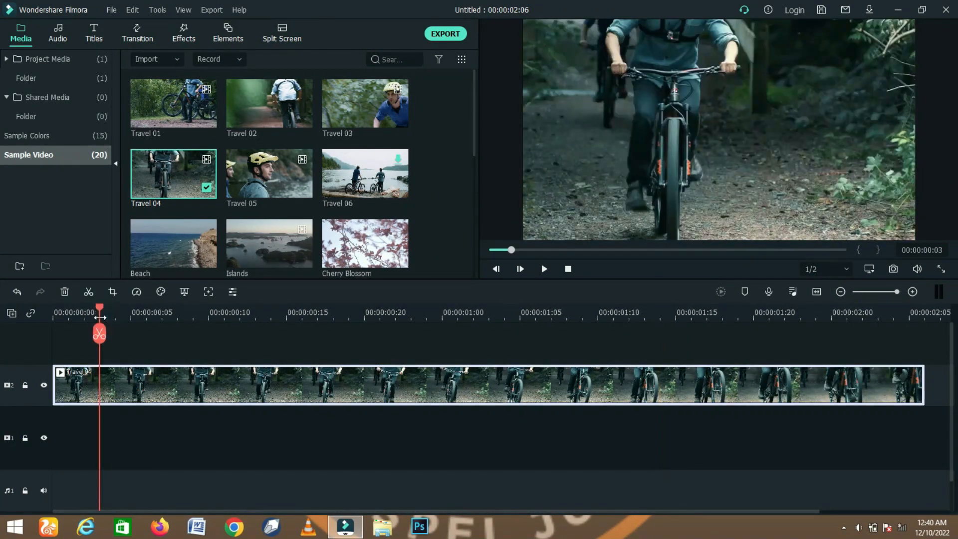
key("space")
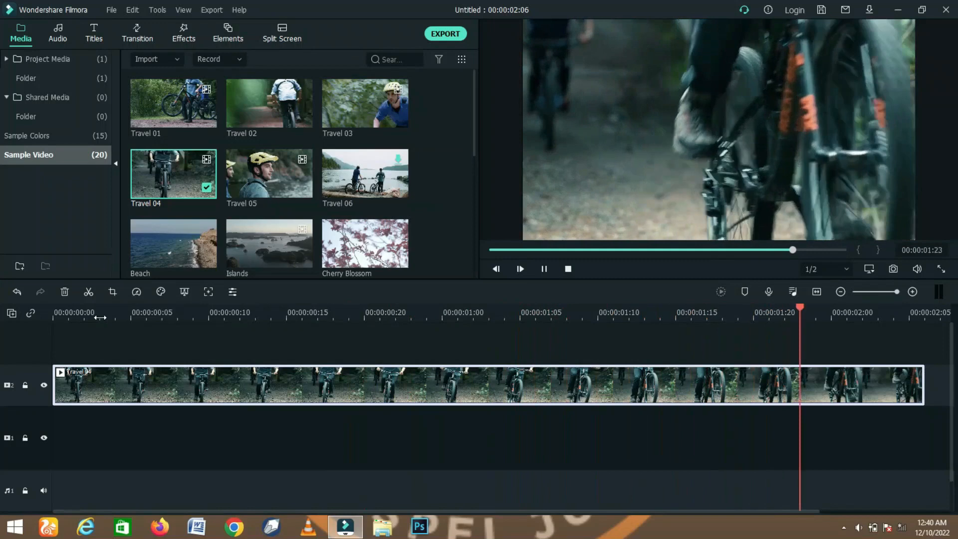
key("space")
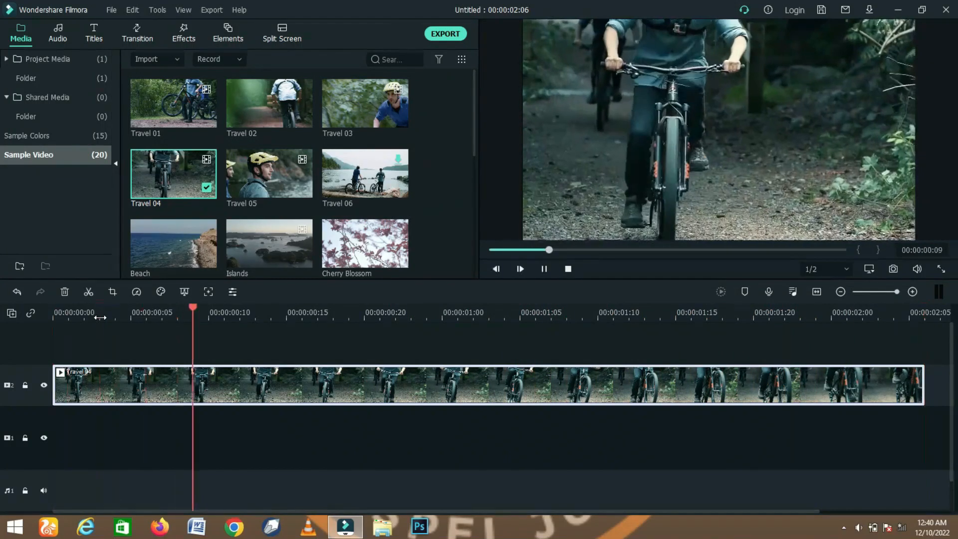
key("space")
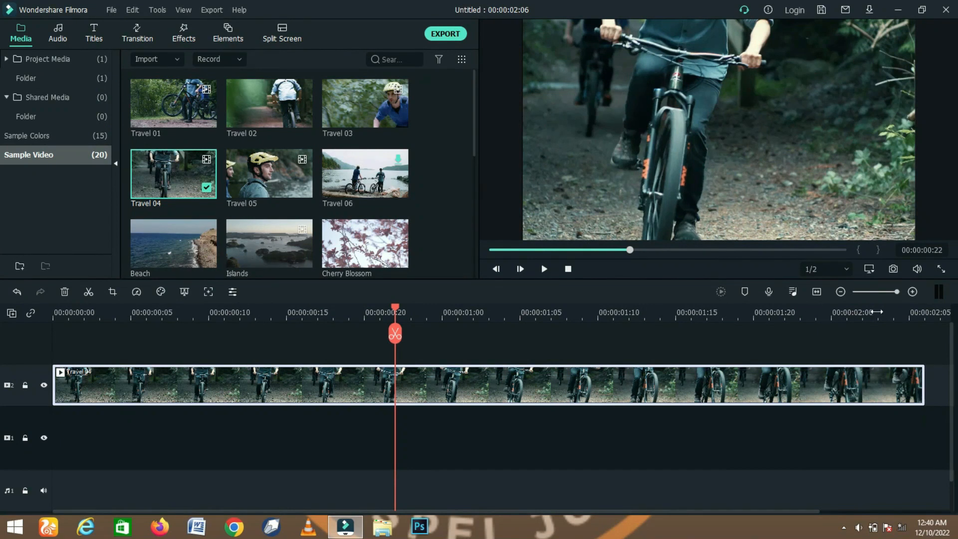
left_click(893, 270)
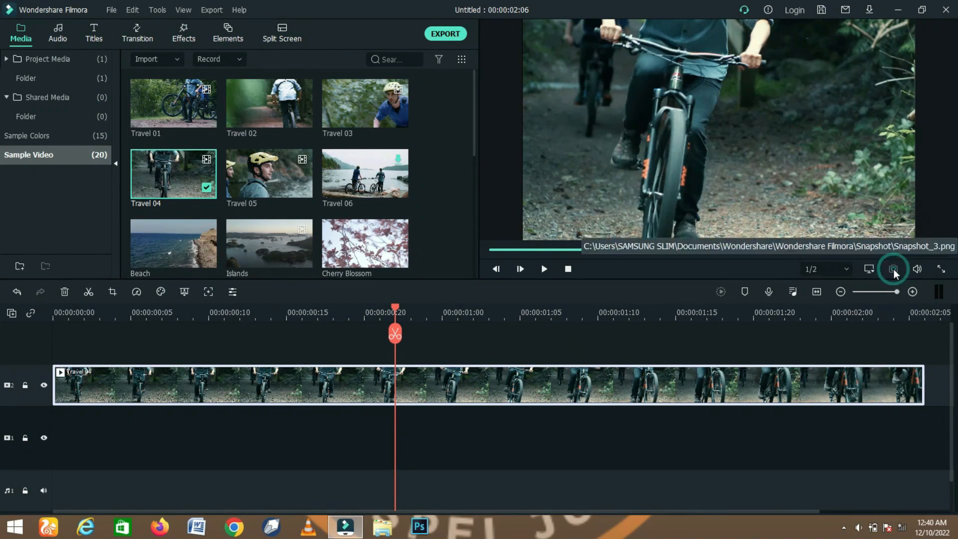
Preview the captured Snapshot_3 image in the Project Media folder
left_click(54, 59)
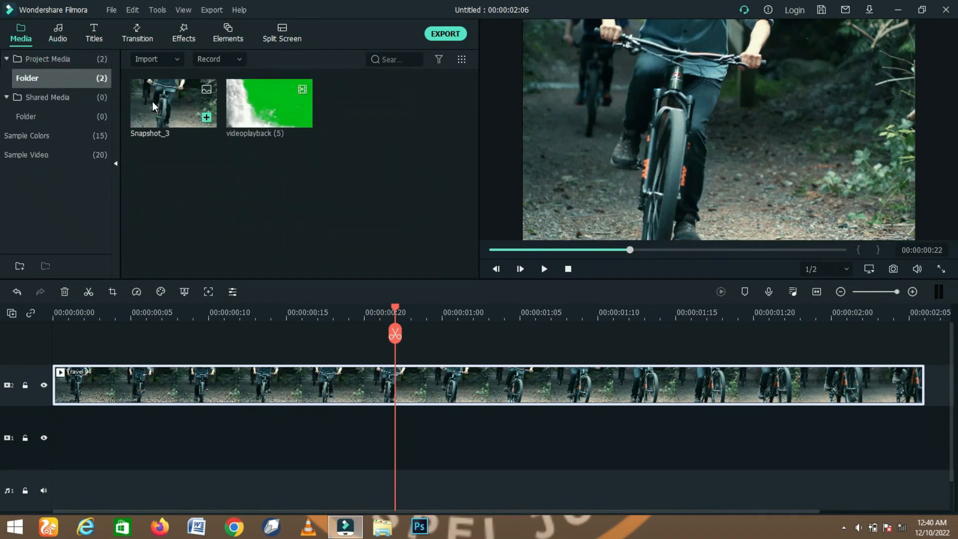
double_click(152, 101)
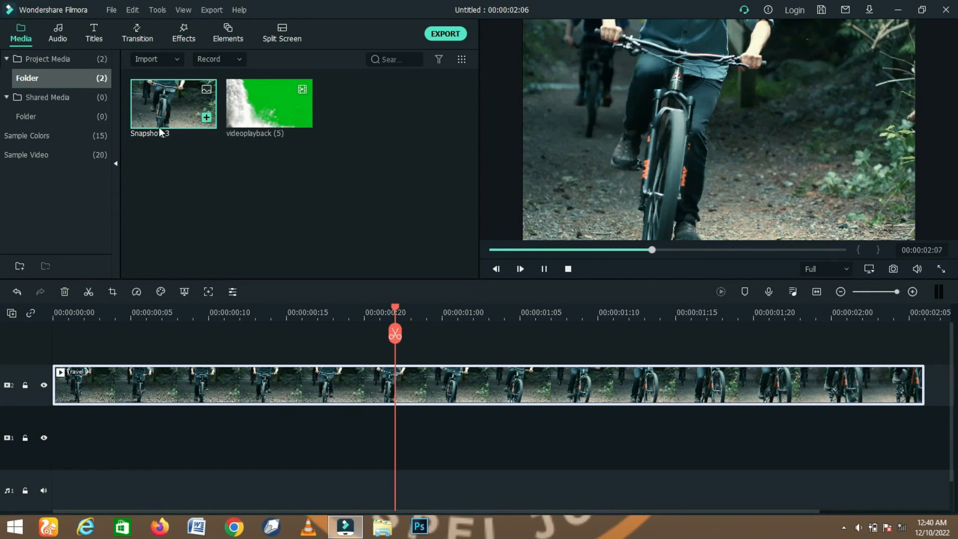
left_click(175, 163)
Play Travel 04 further and capture a second snapshot at 00:00:01:23
key("space")
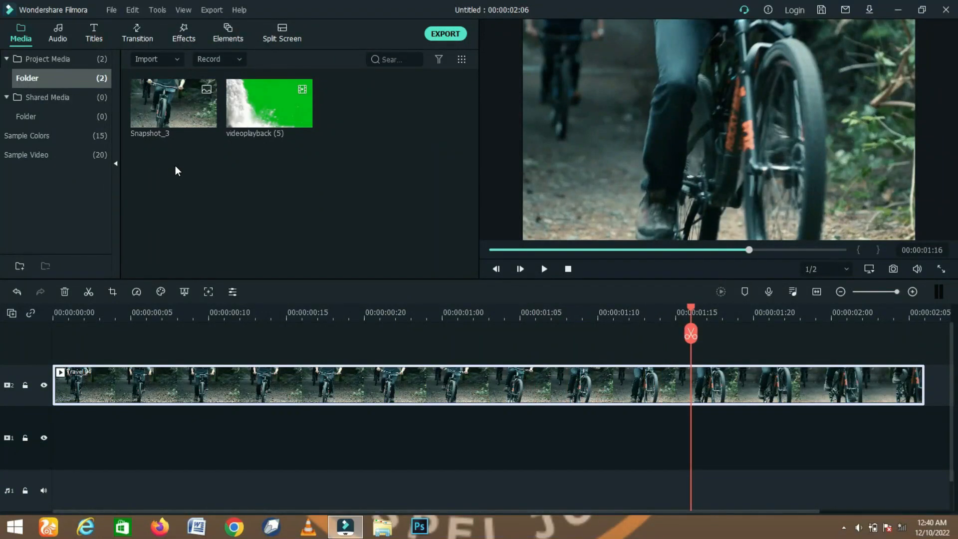
key("space")
key("space")
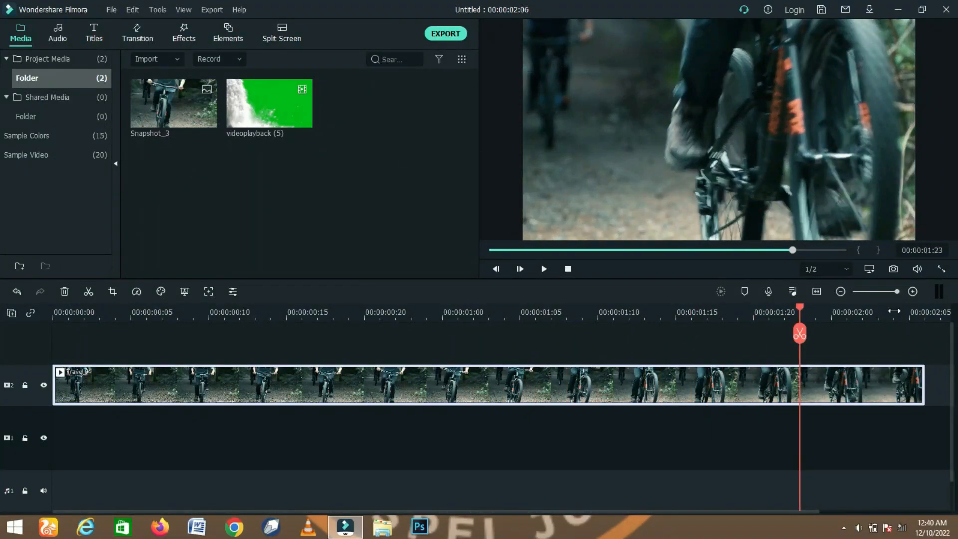
left_click(895, 271)
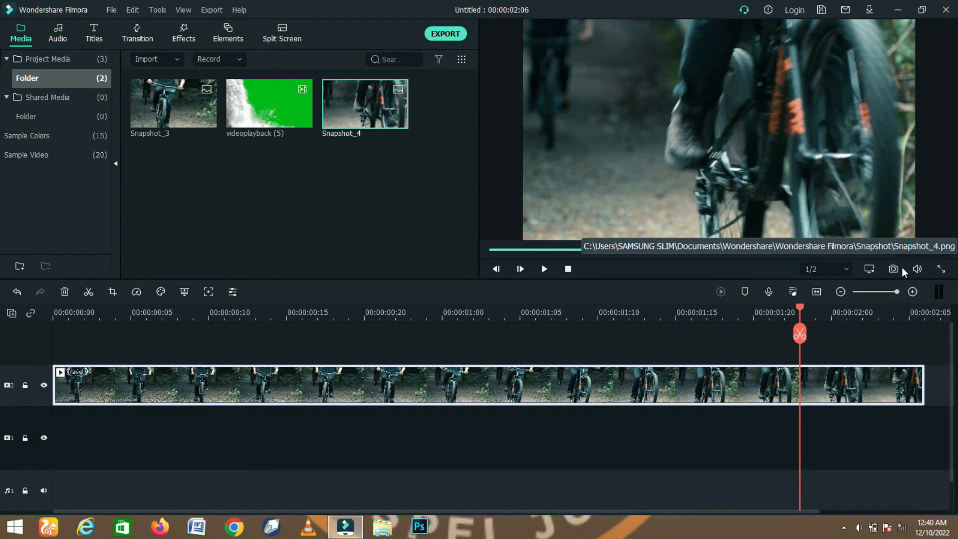
Preview Snapshot_4 and Snapshot_3 to compare the two captured frames
double_click(350, 115)
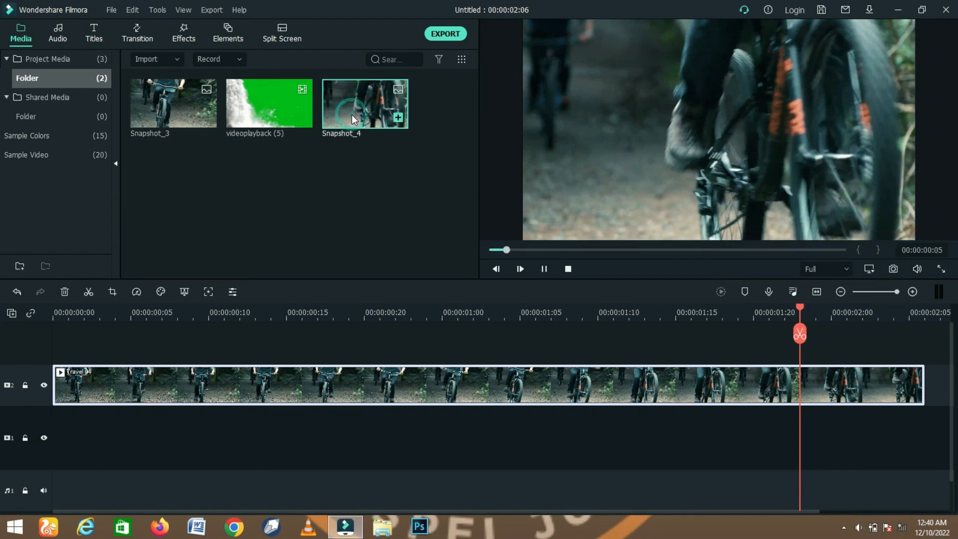
double_click(179, 89)
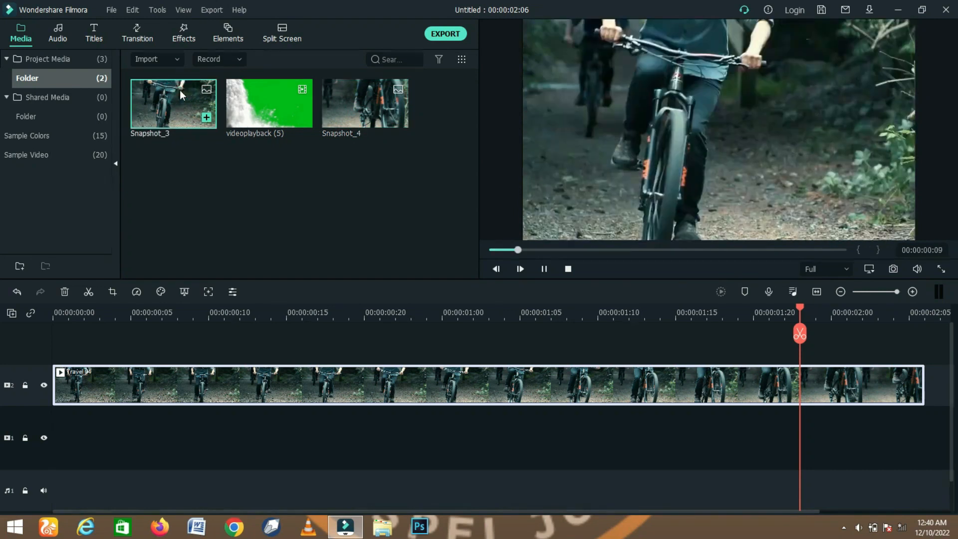
left_click(403, 222)
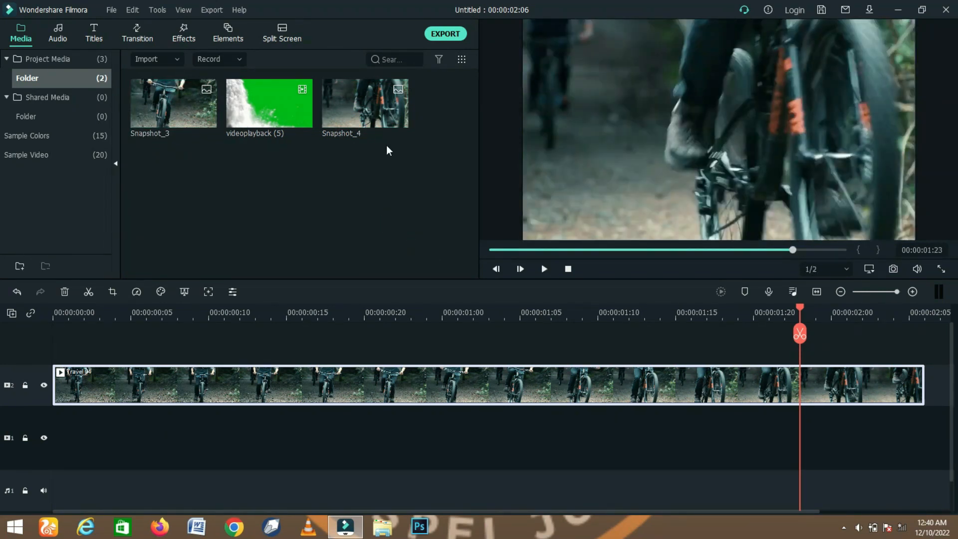
Delete all items in the Project Media folder, including both snapshots and the green-screen video
left_click(379, 118)
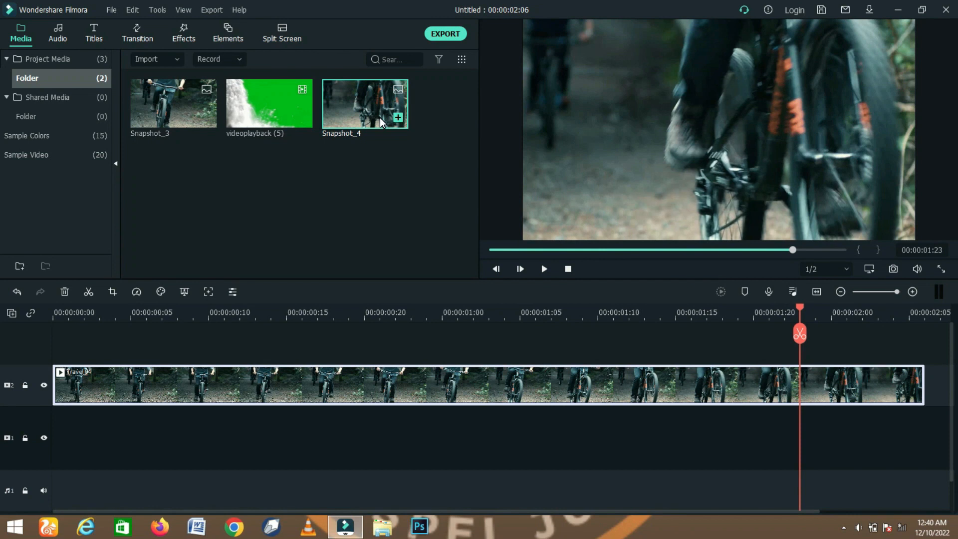
key("ctrl+a")
key("Delete")
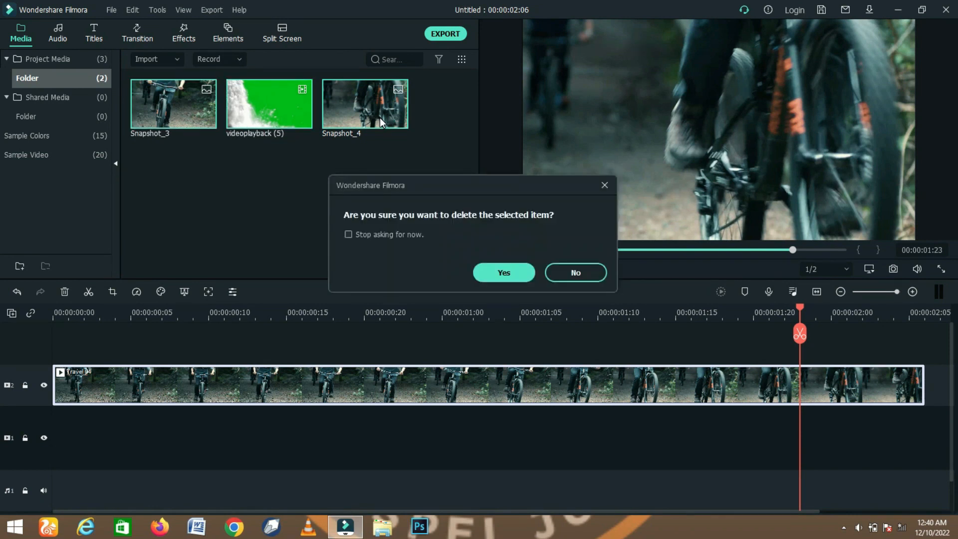
left_click(503, 273)
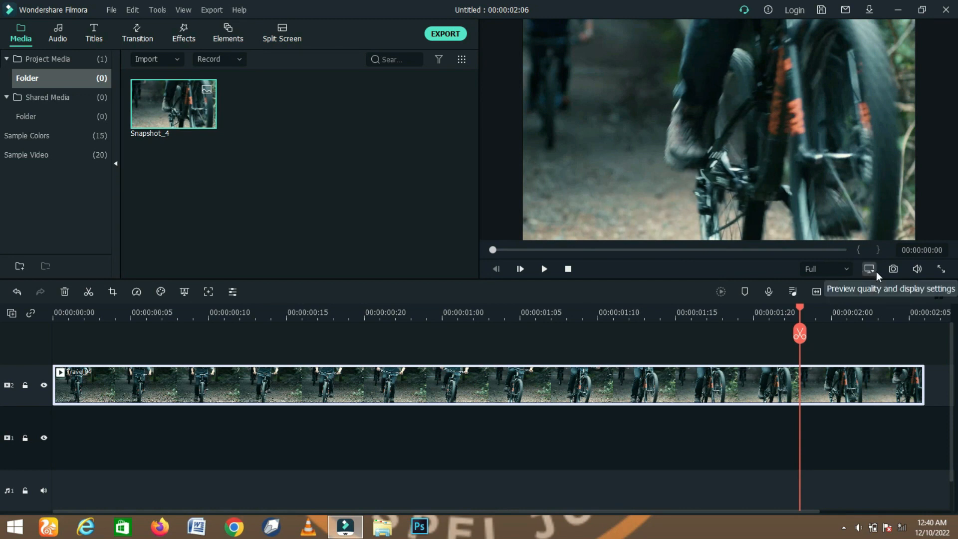
Review the preview resolution options, and play Snapshot_4 in full screen before returning to the normal view
left_click(844, 269)
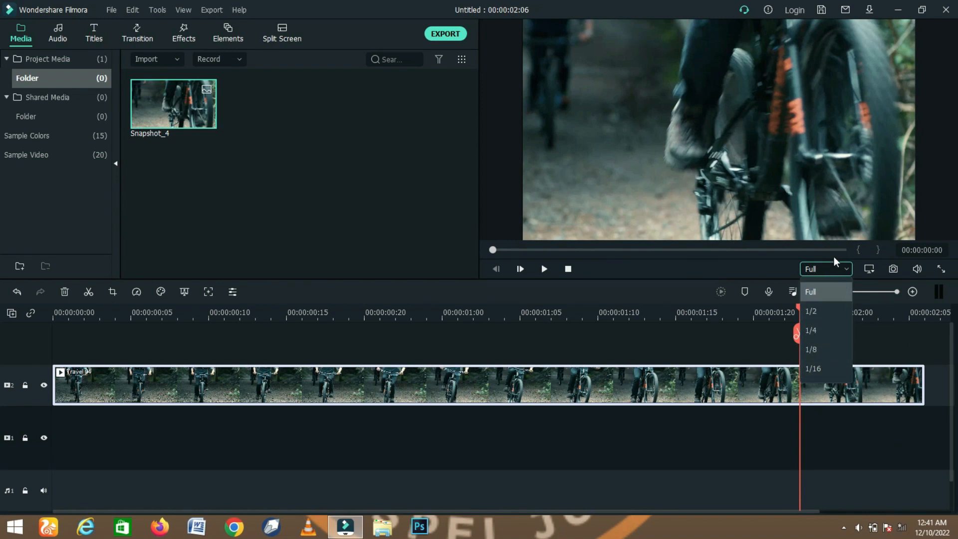
left_click(848, 269)
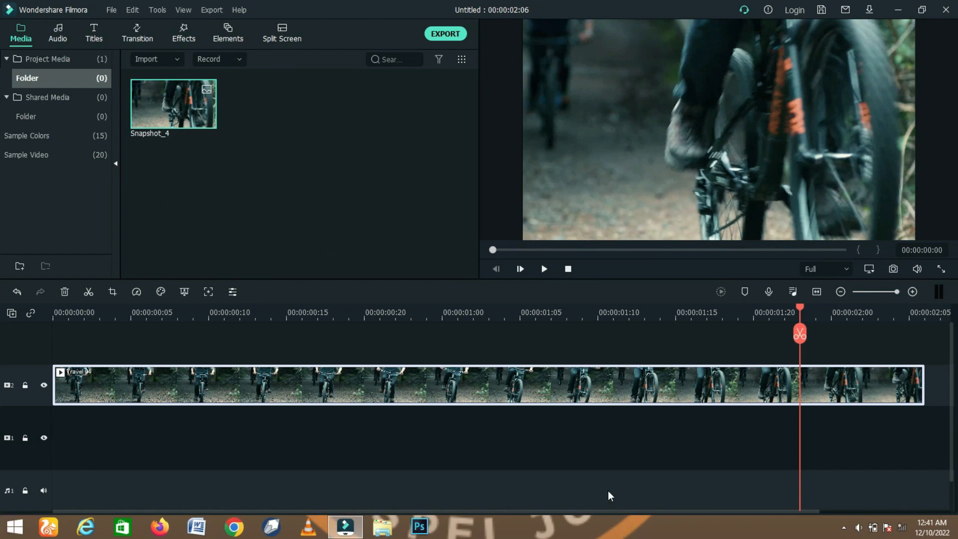
left_click(941, 267)
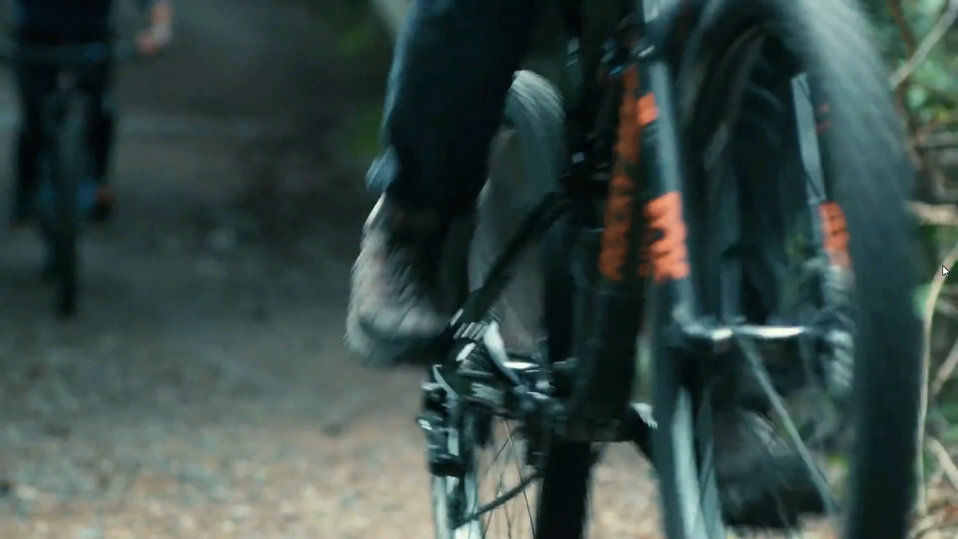
mouse_move(412, 465)
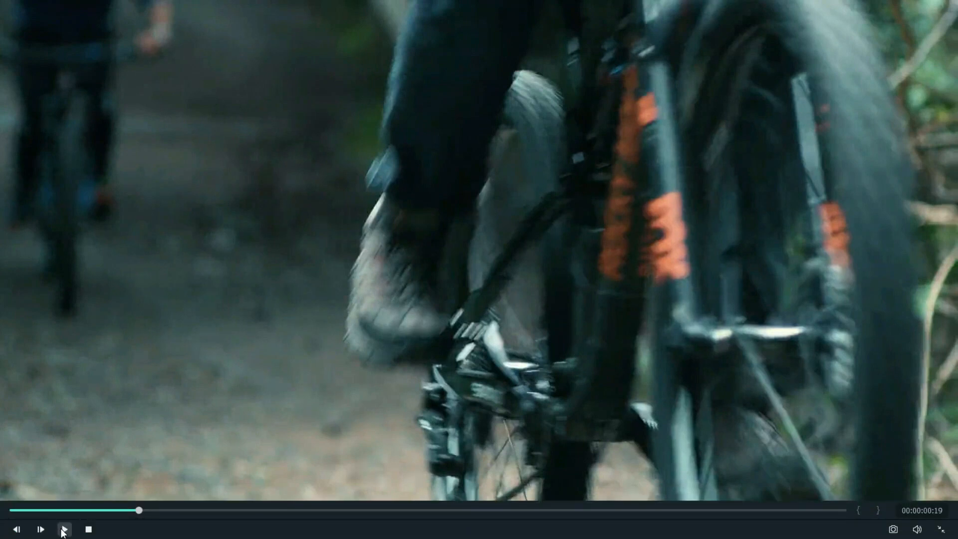
left_click(64, 530)
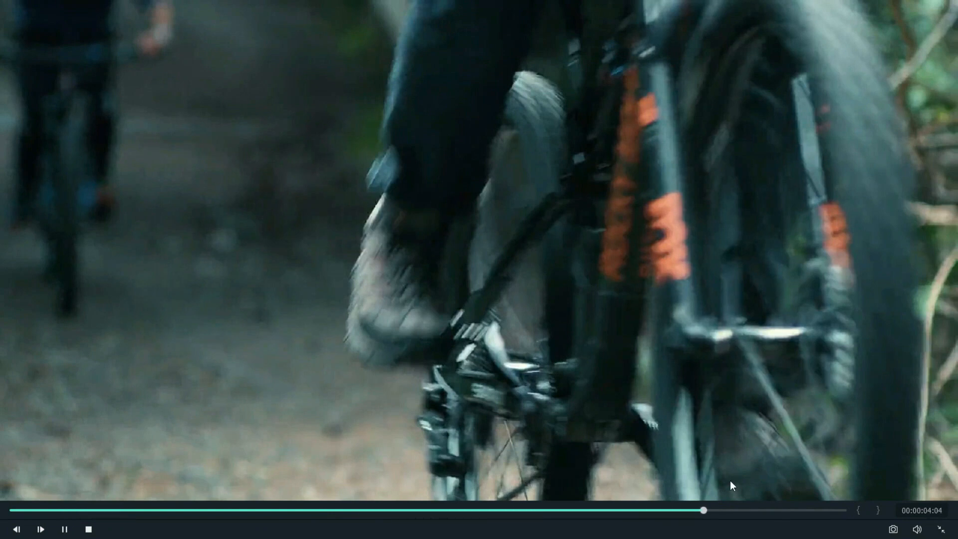
left_click(942, 532)
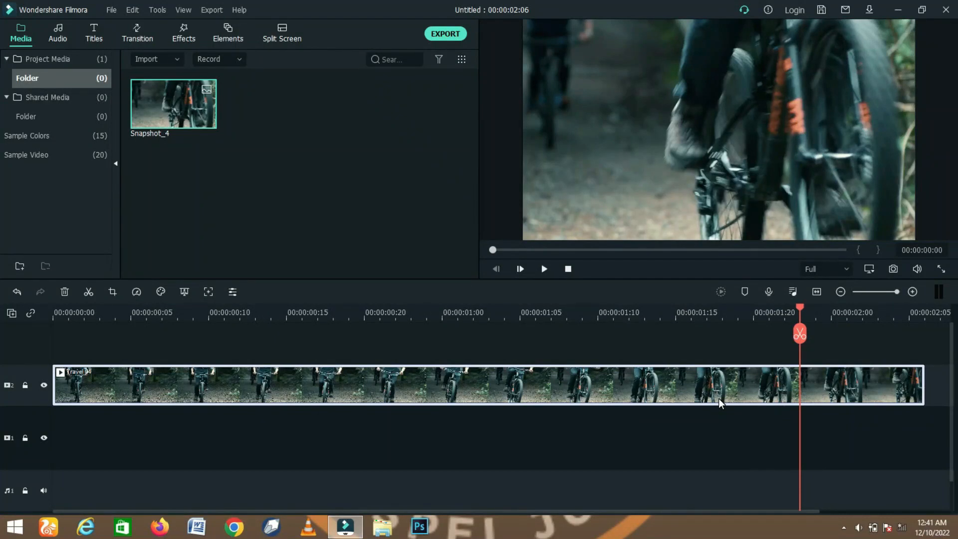
Delete the Travel 04 clip from the timeline
left_click(799, 390)
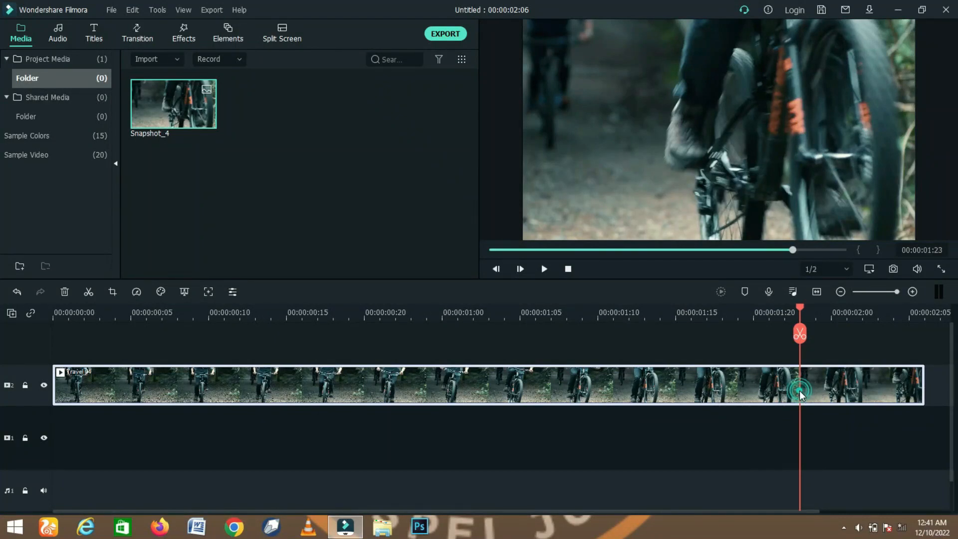
key("Delete")
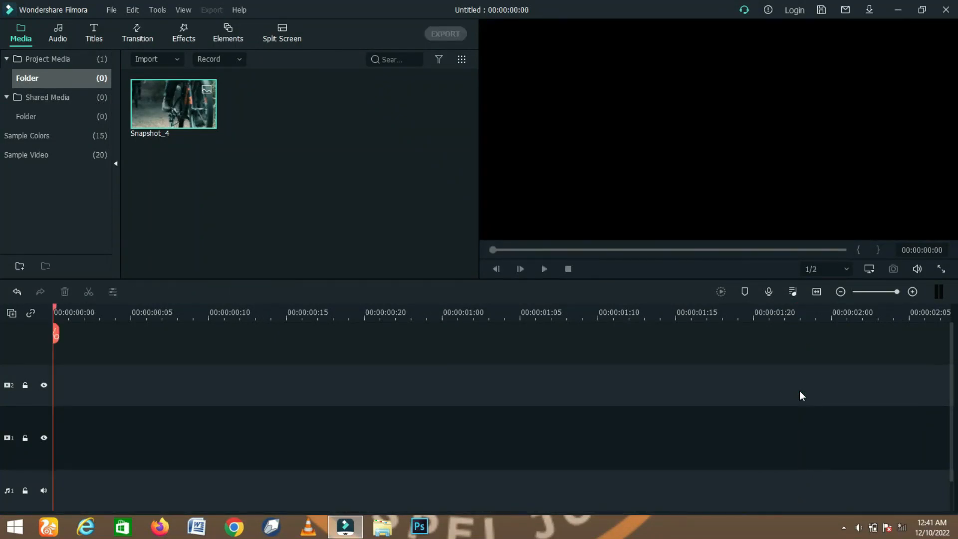
Add Snapshot_4 to video track 1 and remove it from the timeline again
left_click(206, 118)
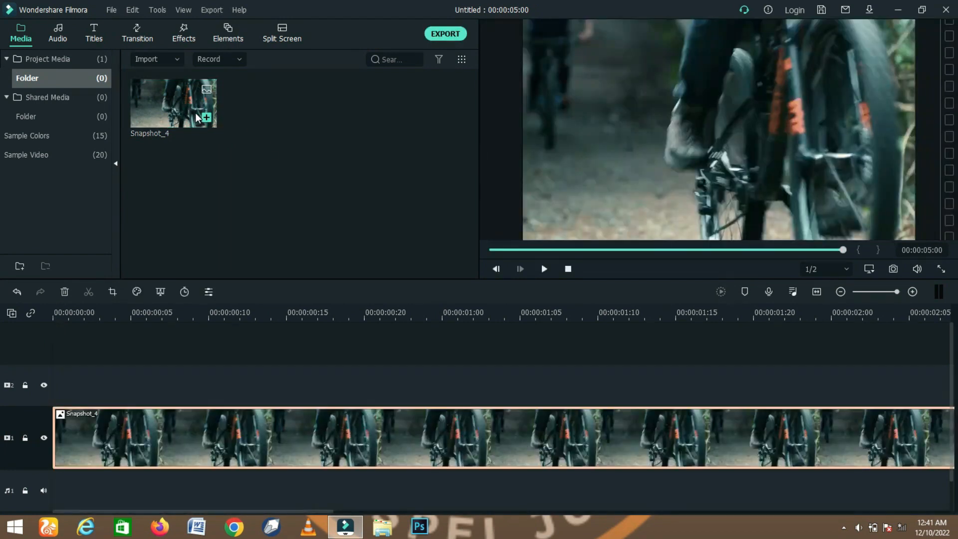
key("Delete")
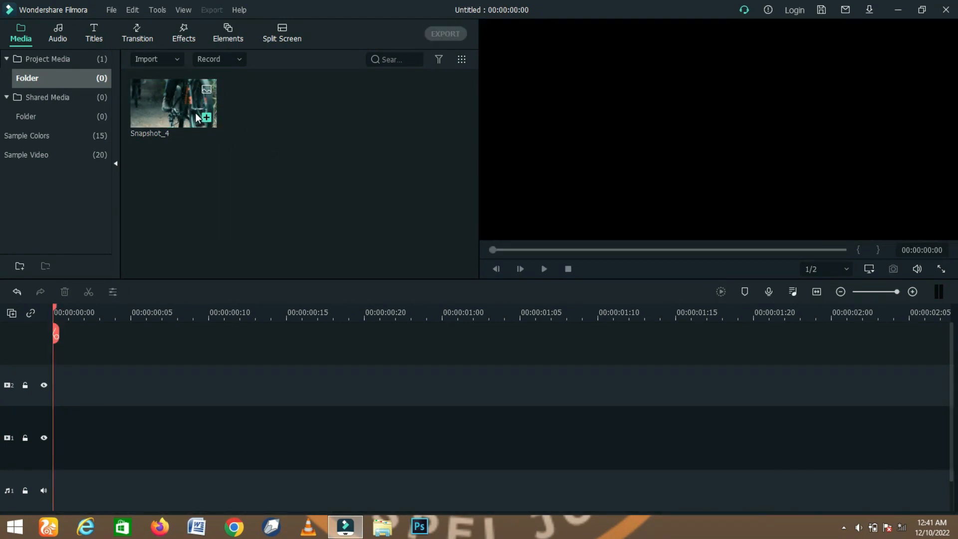
left_click(167, 108)
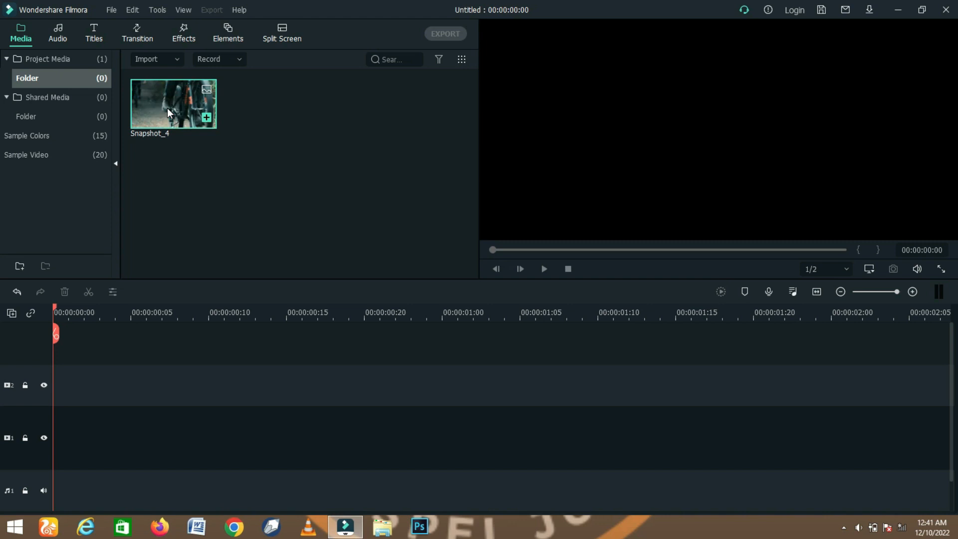
key("Delete")
key("Escape")
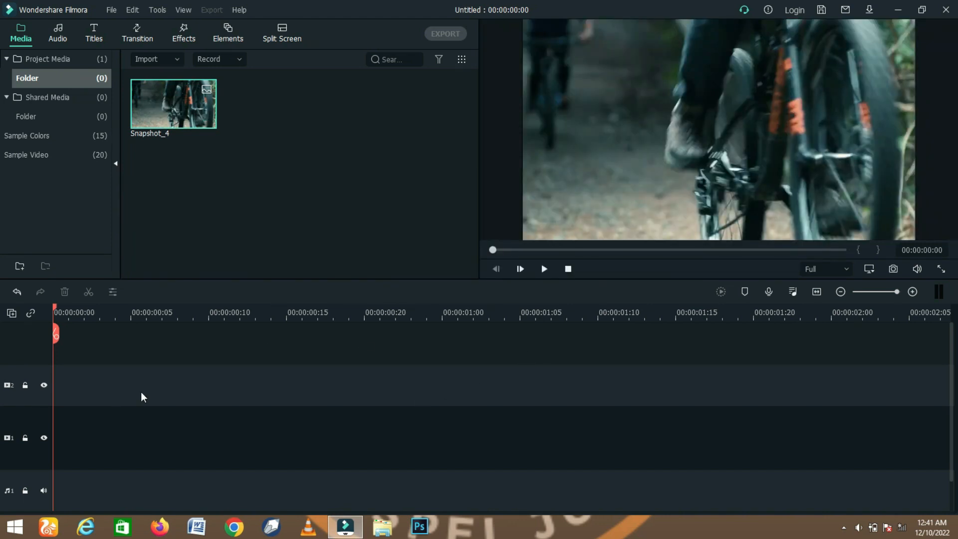
Review the track management options for video track 2
right_click(8, 387)
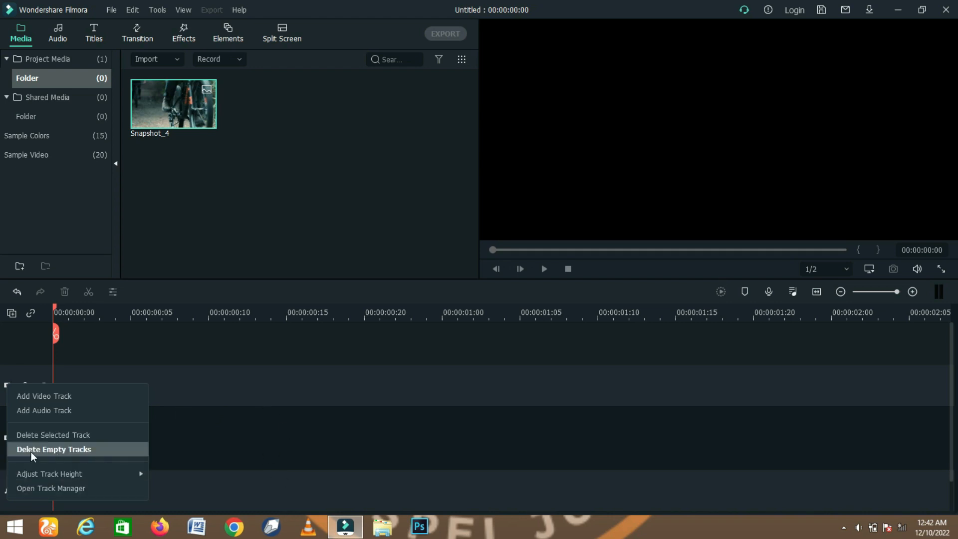
left_click(226, 426)
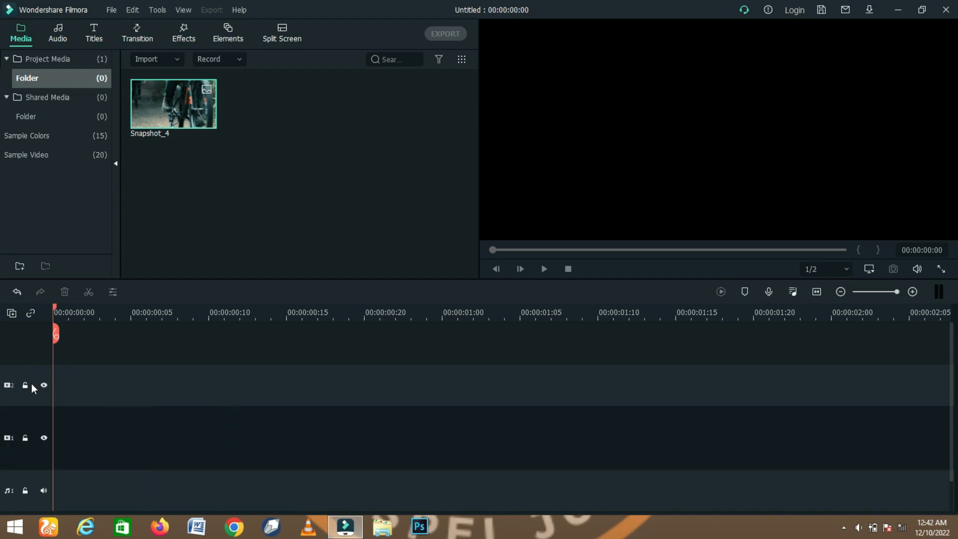
left_click(170, 104)
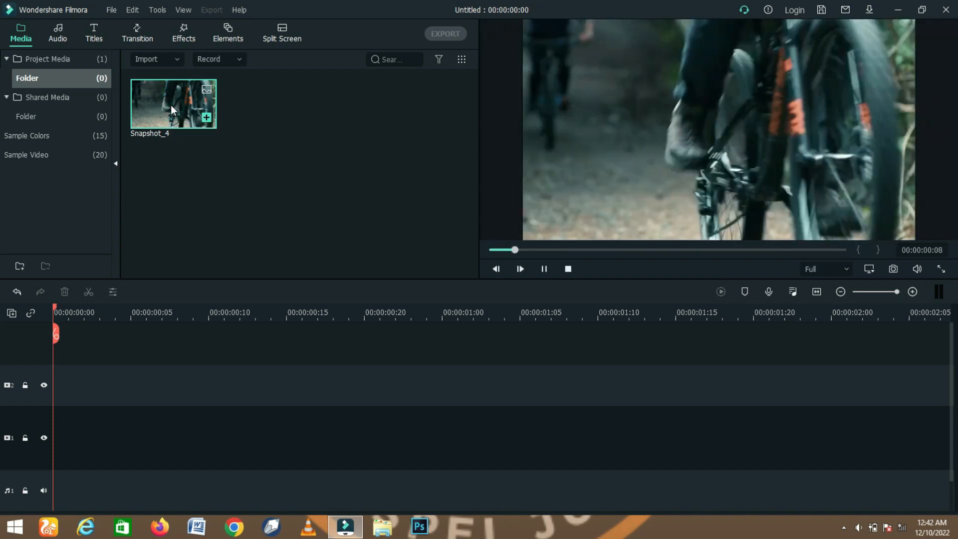
left_click(171, 105)
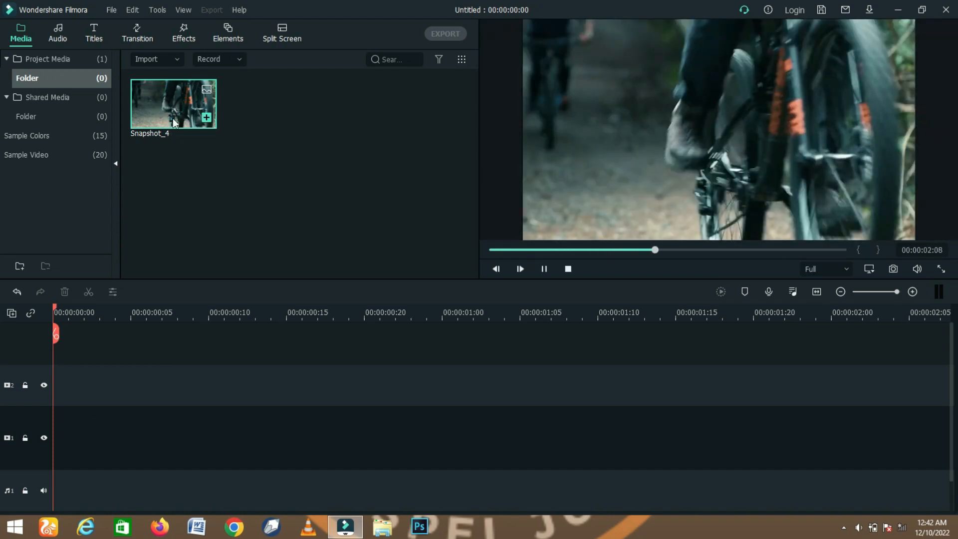
key("Delete")
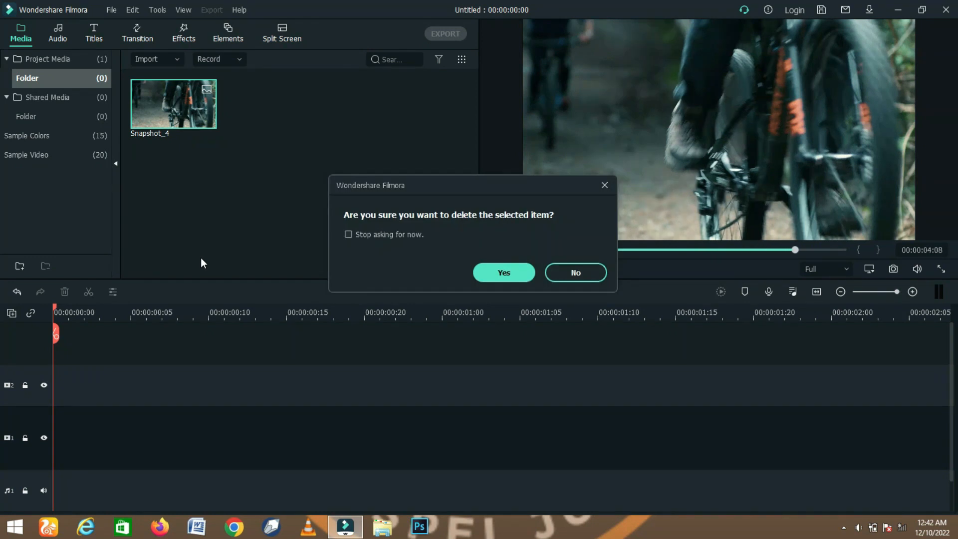
key("Escape")
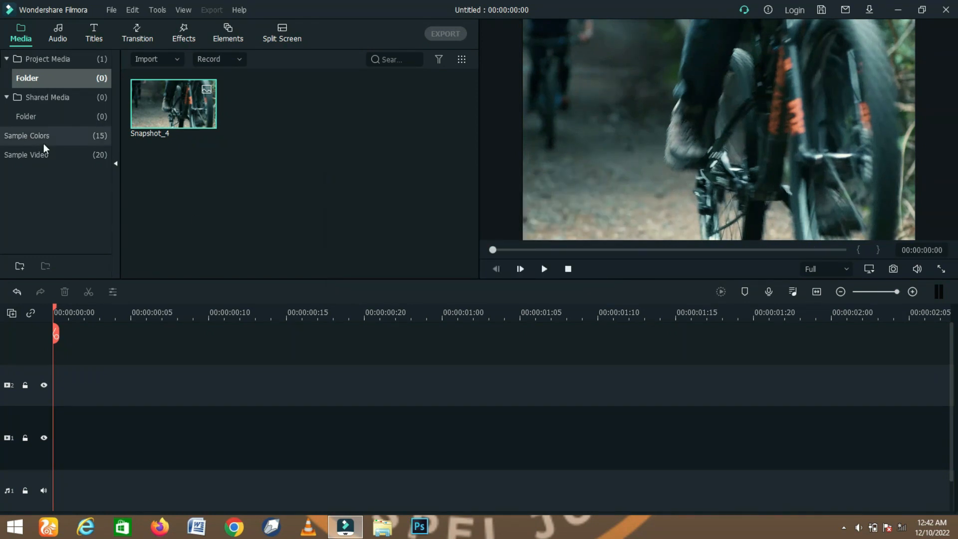
Place the Travel 01 sample video at the start of video tracks 1 and 2, playing back the first copy
left_click(41, 141)
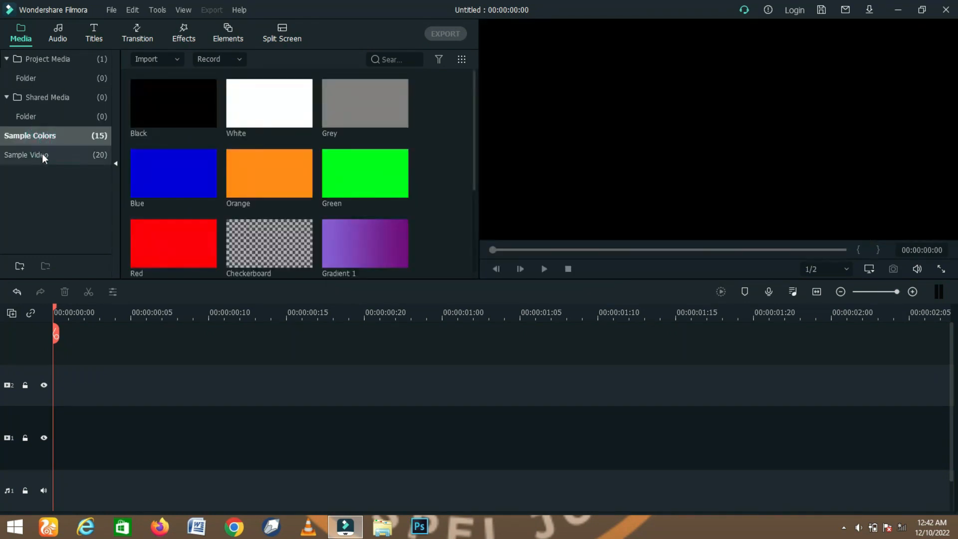
left_click(42, 154)
left_click_drag(166, 91, 42, 423)
key("space")
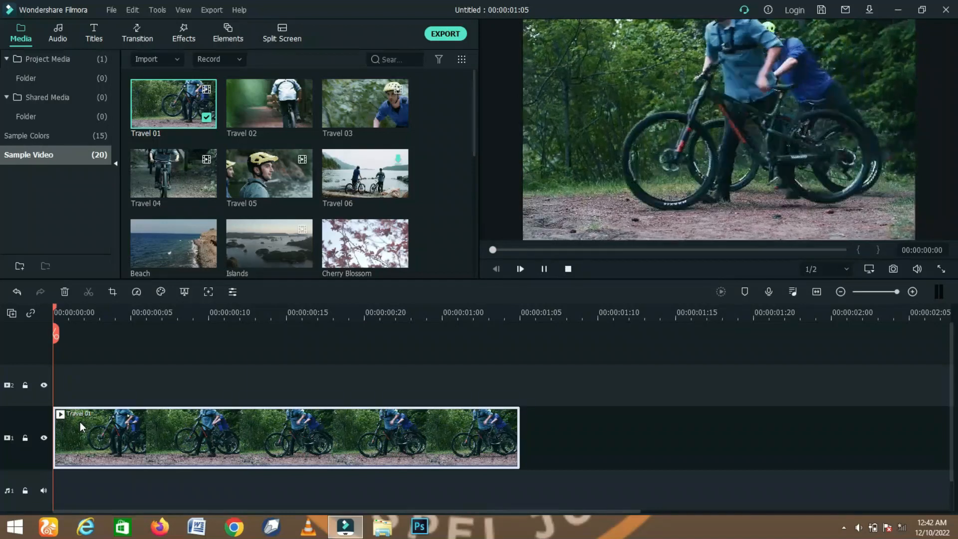
key("space")
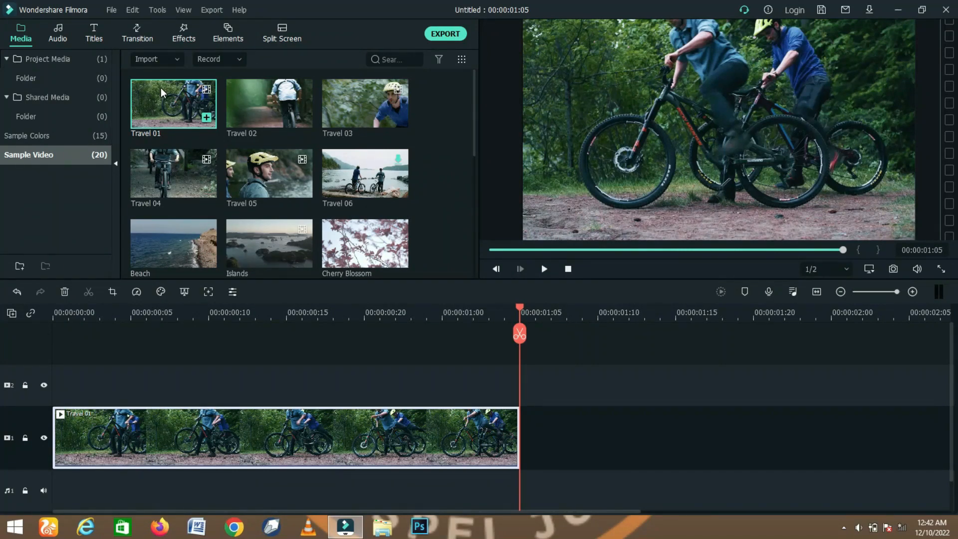
left_click_drag(162, 88, 59, 380)
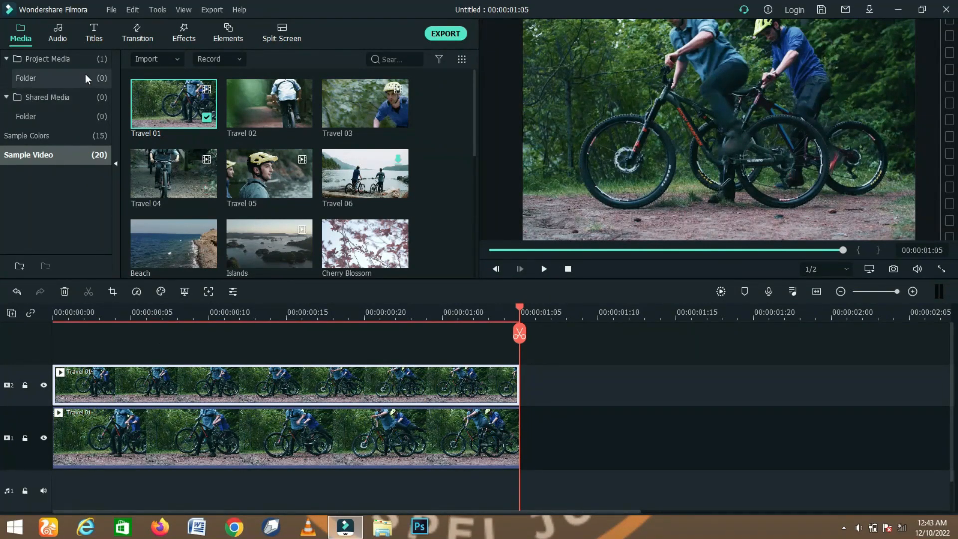
Add the favorite Slant Blur effect at the start of a new video track 3 and play the result
left_click(174, 31)
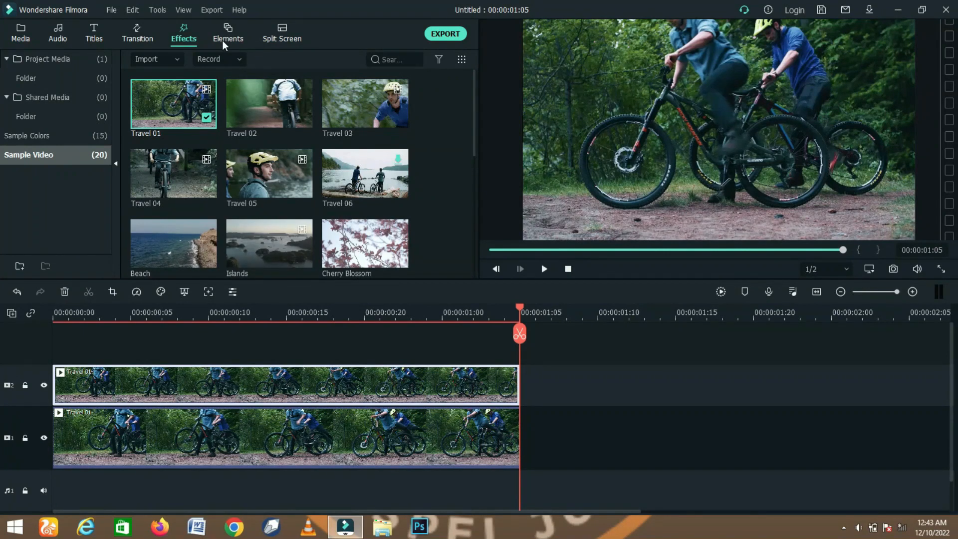
mouse_move(211, 89)
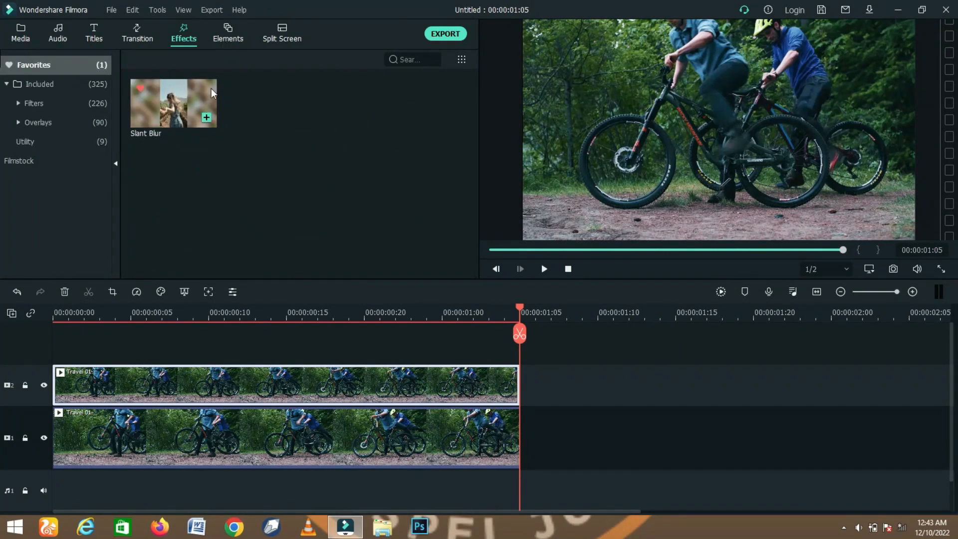
left_click_drag(202, 101, 110, 361)
left_click_drag(155, 388, 64, 388)
left_click(98, 304)
key("space")
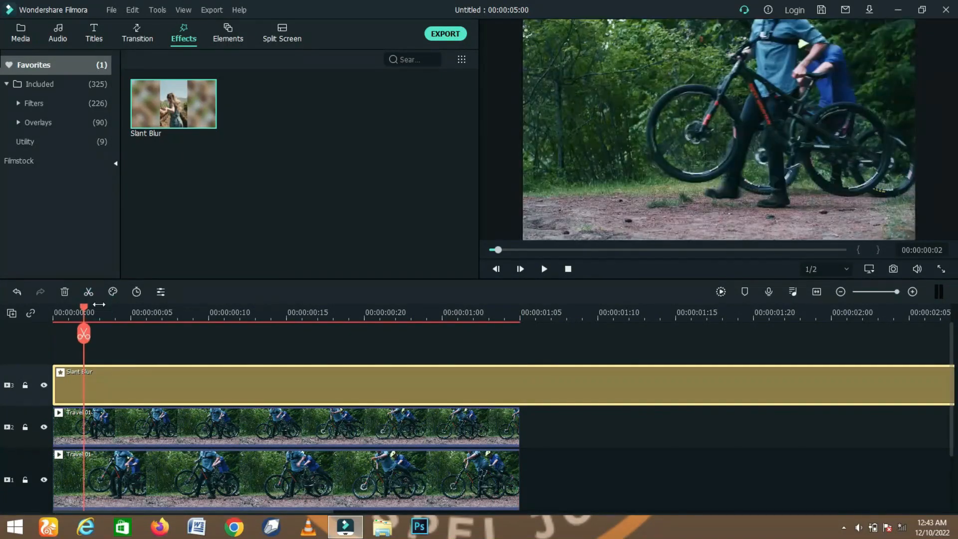
key("space")
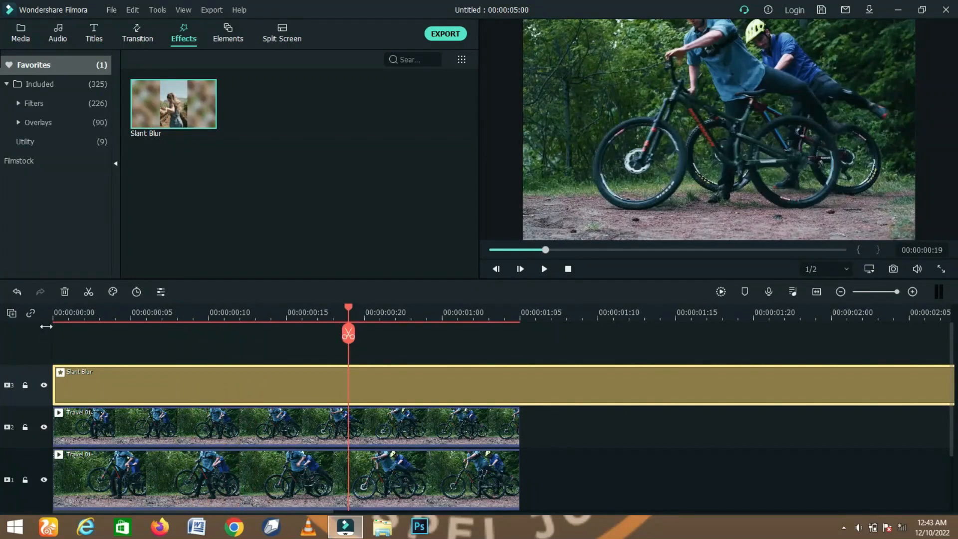
Delete the Slant Blur effect from video track 3
mouse_move(97, 383)
left_mouse_down()
mouse_move(101, 415)
mouse_move(90, 379)
left_mouse_up()
left_click(17, 291)
left_click(17, 291)
left_click(202, 317)
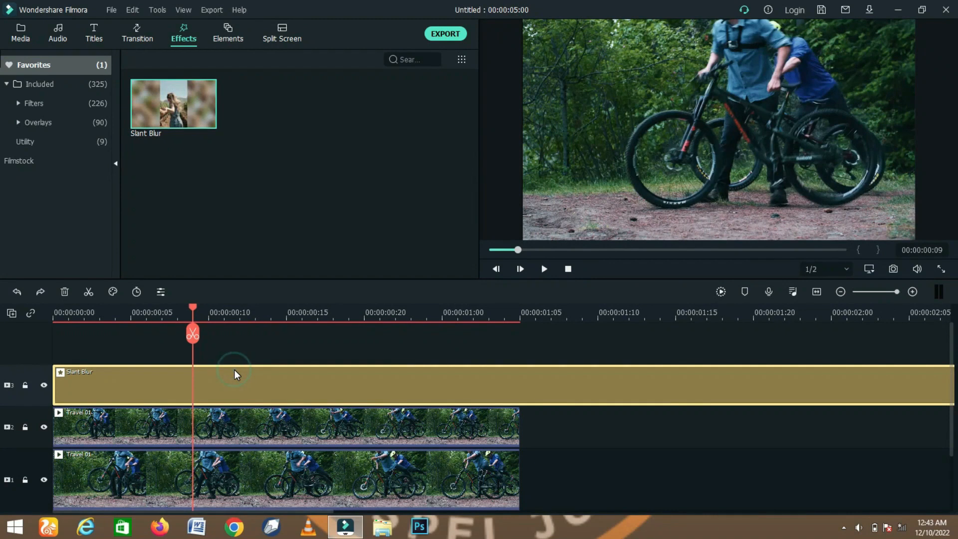
key("Delete")
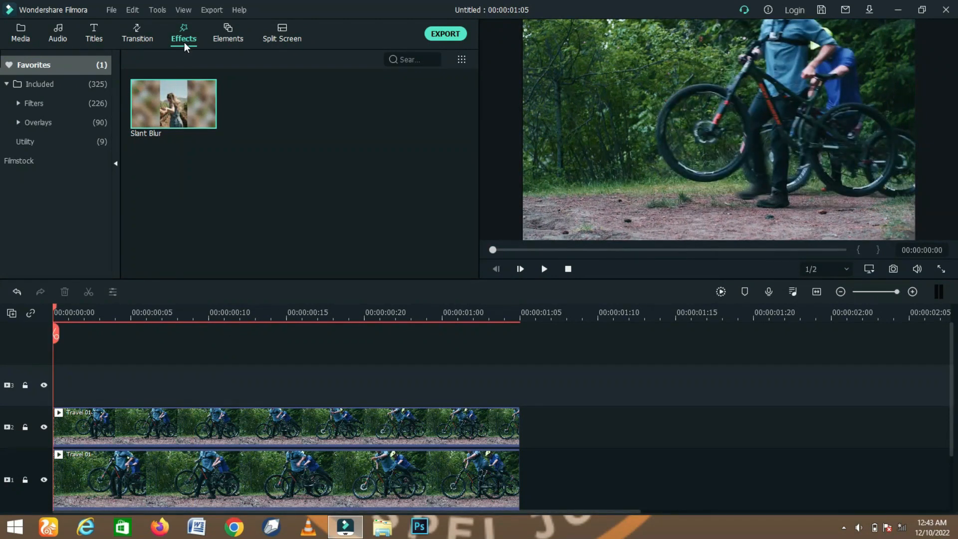
Add the included Cyberpunk 1 effect at the start of video track 3 and preview it near the beginning
left_click(43, 87)
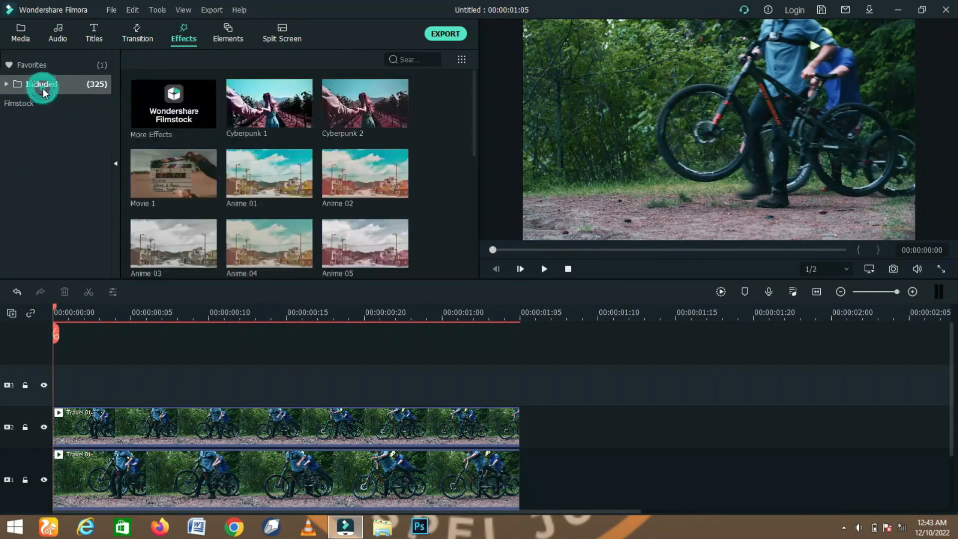
left_click_drag(231, 100, 57, 383)
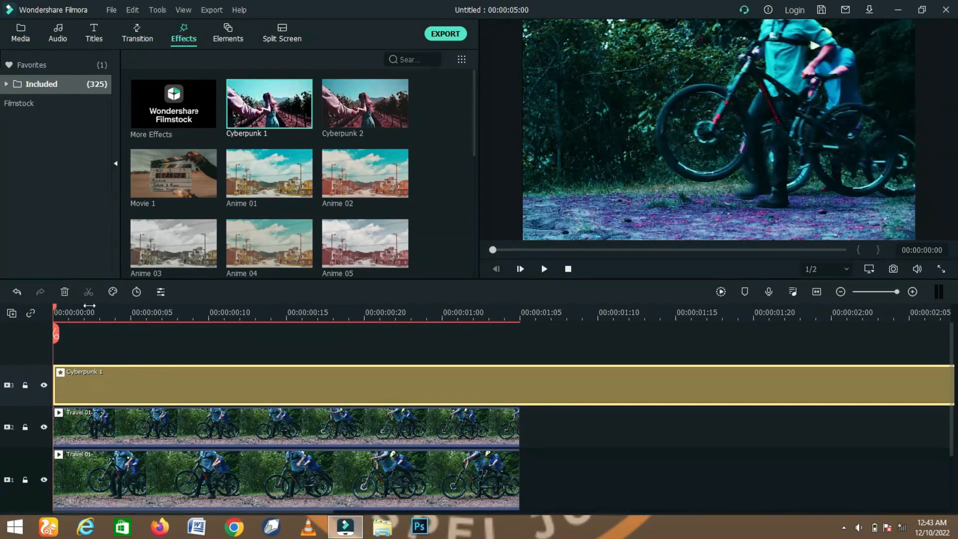
left_click(82, 313)
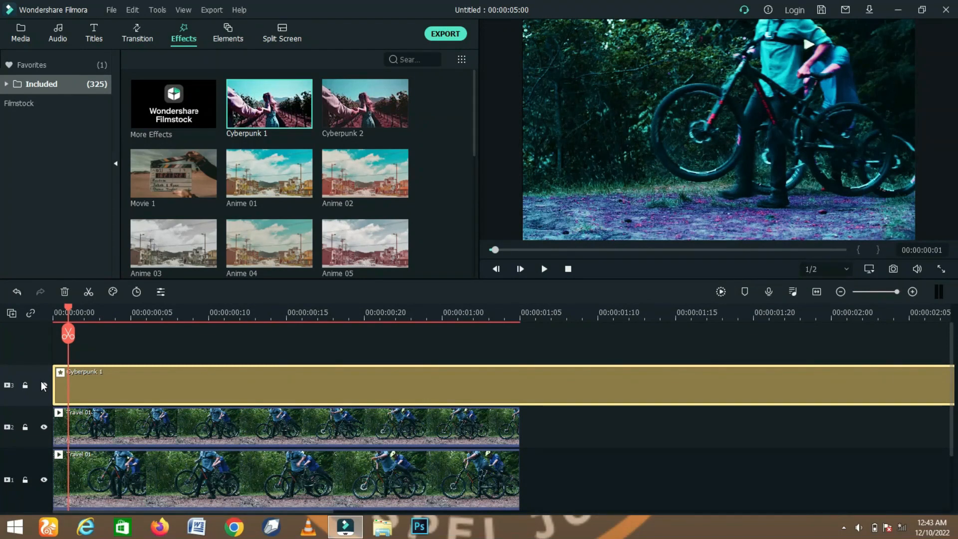
Lock video track 2, compare access to the Travel 01 clips on tracks 1 and 2, and unlock it again
left_click(25, 428)
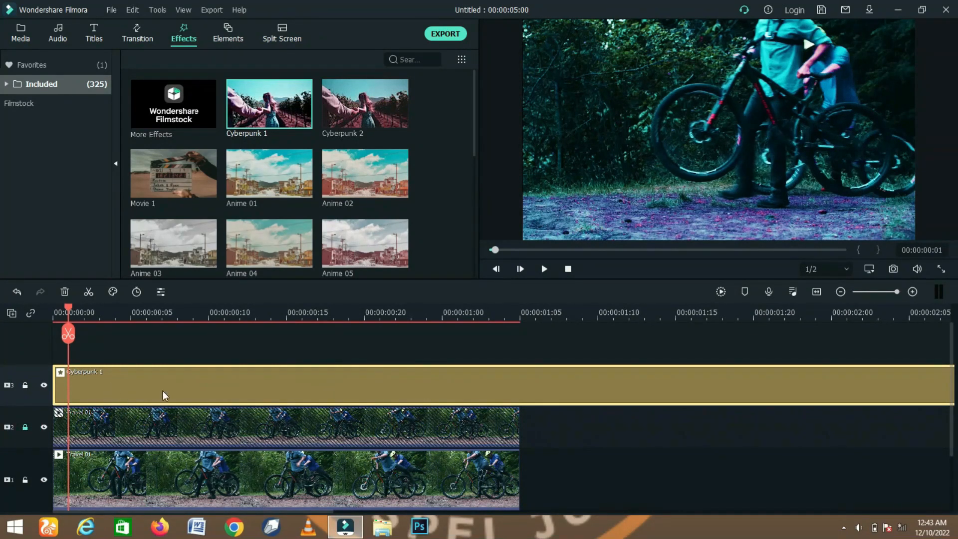
double_click(301, 474)
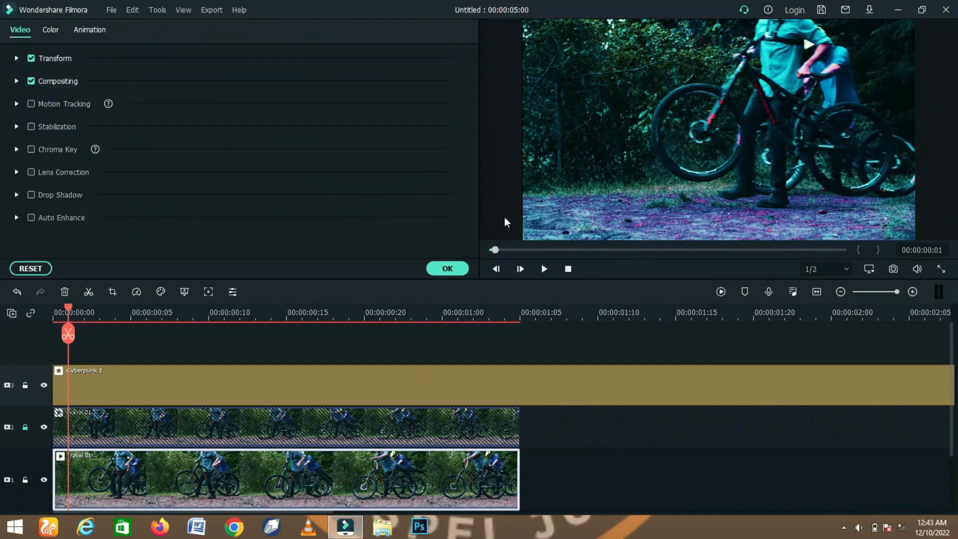
left_click(457, 271)
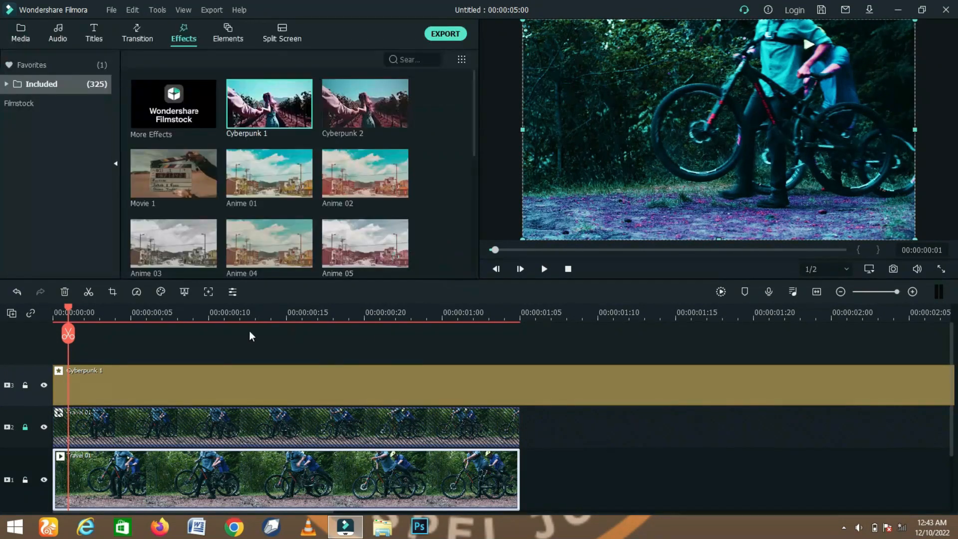
left_click(136, 424)
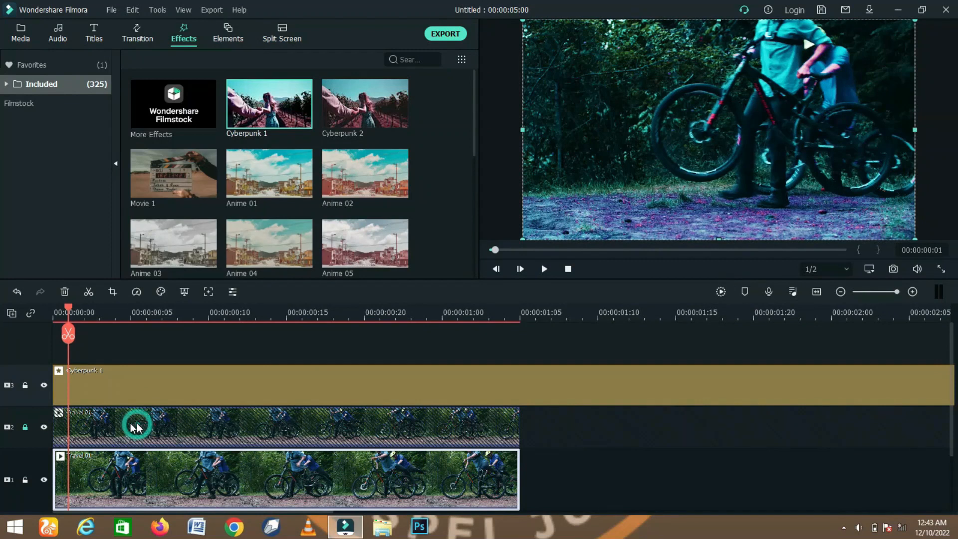
left_click(25, 427)
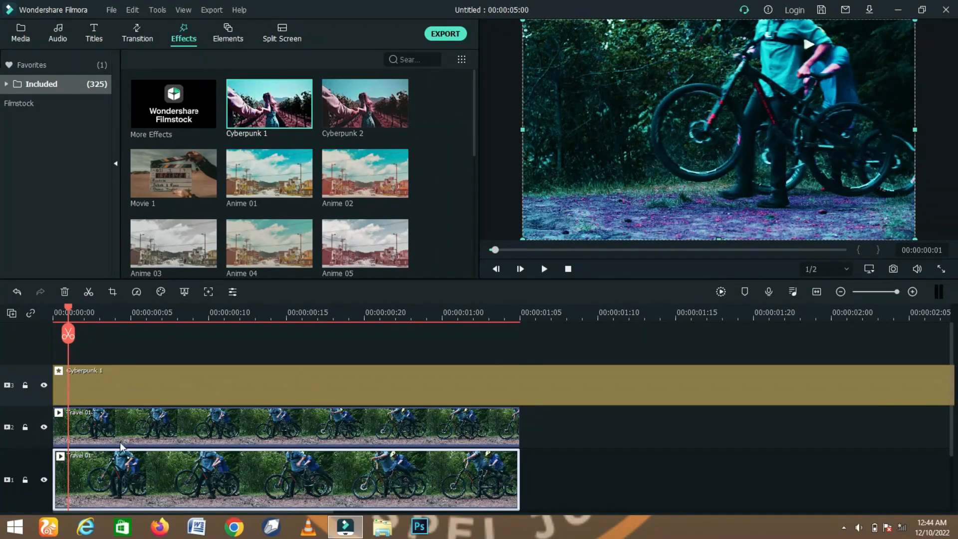
Hide video tracks 2 and 3, play the visible track 1 footage, and return the playhead to 00:00:00:05
left_click(43, 427)
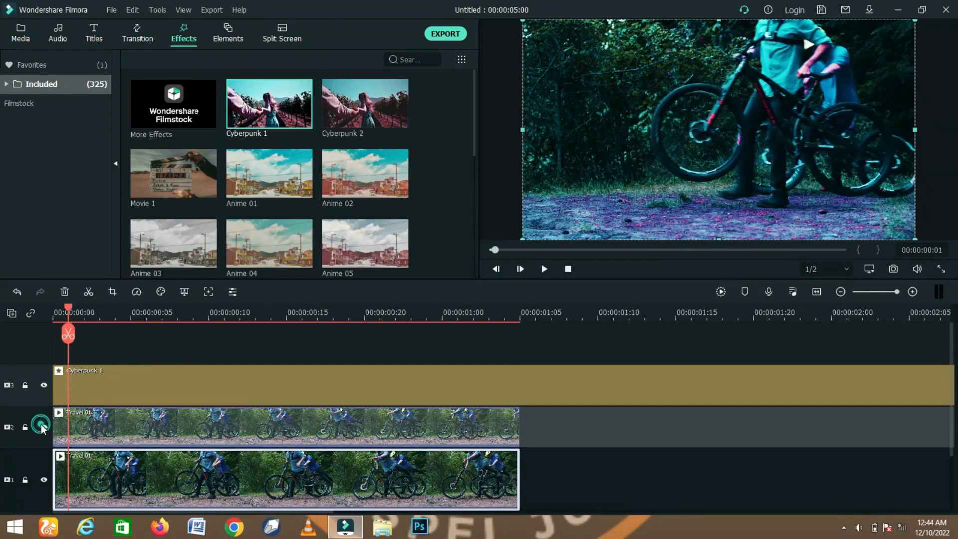
left_click(49, 387)
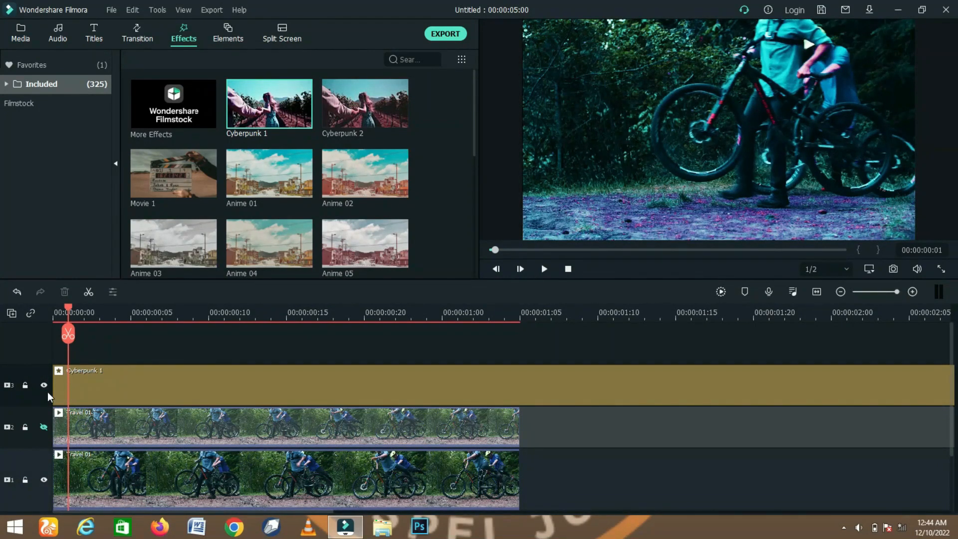
left_click(44, 384)
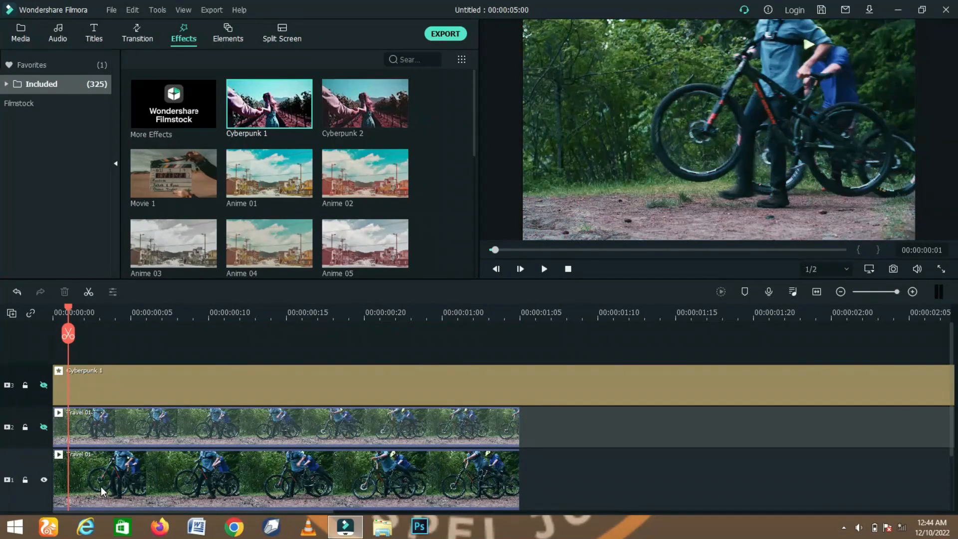
key("space")
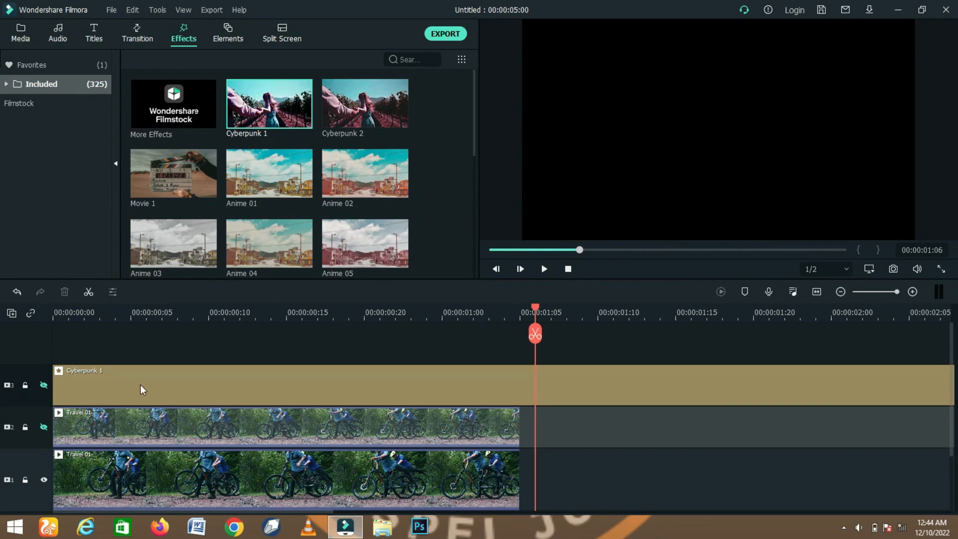
left_click(130, 312)
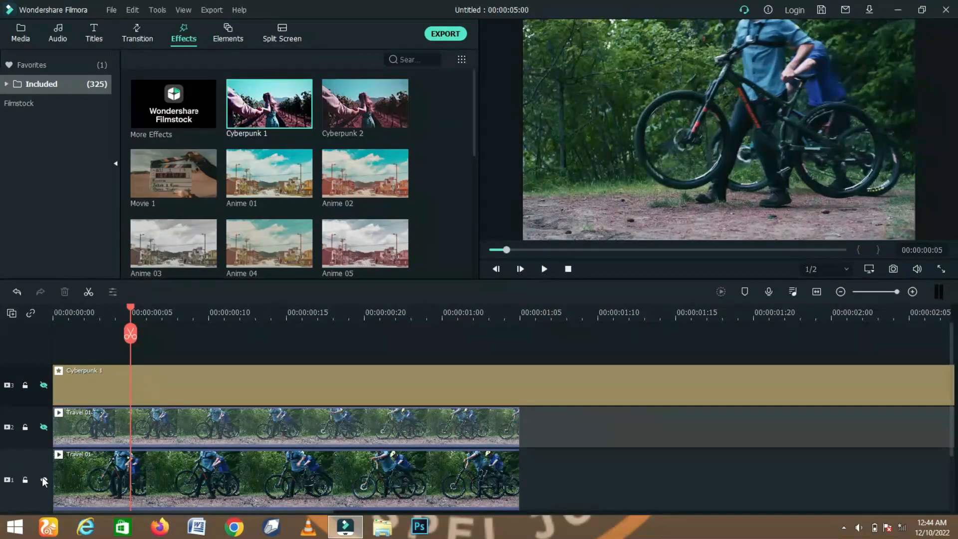
Hide video track 1 and show video tracks 3 and 2 again
left_click(42, 478)
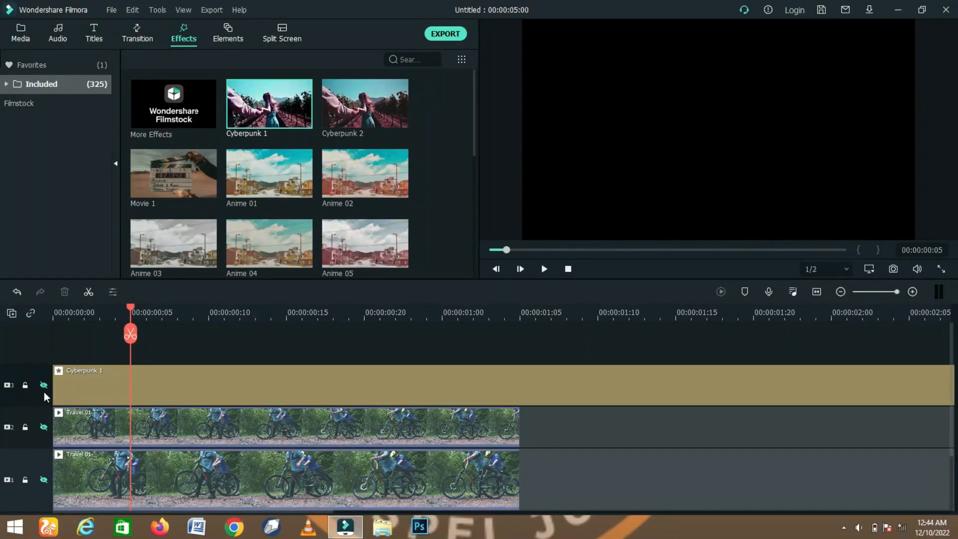
left_click(44, 385)
left_click(43, 427)
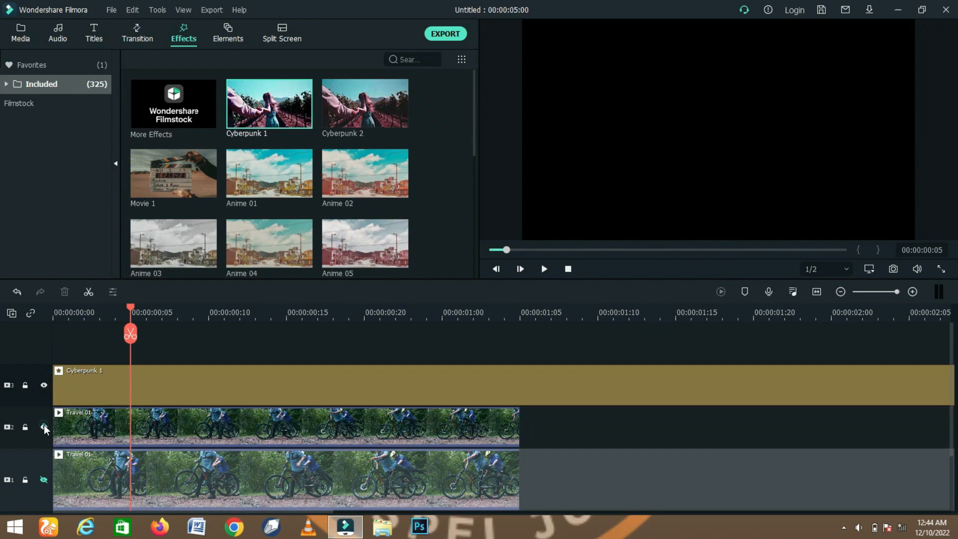
left_click(44, 427)
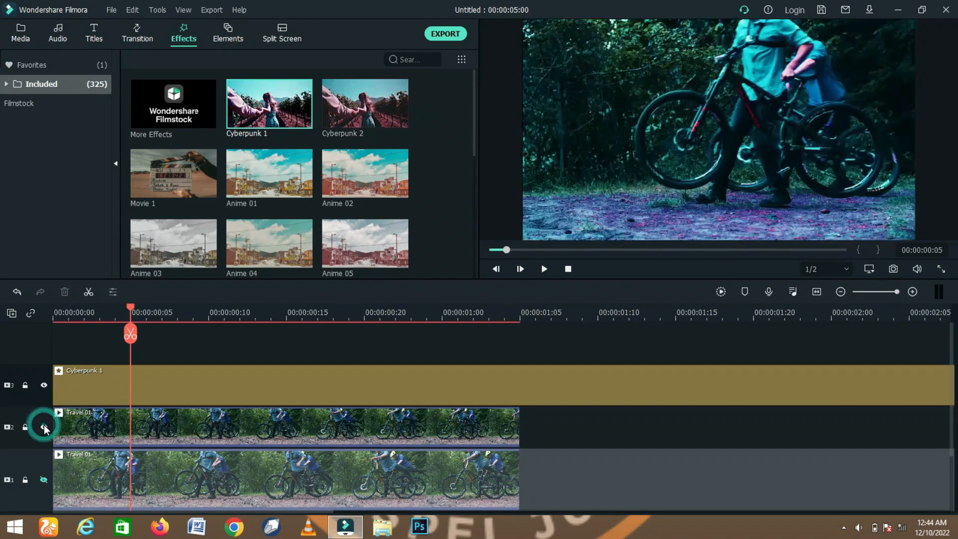
Hide the Cyberpunk 1 effect track during playback and show it again to compare the footage
left_click(44, 385)
key("space")
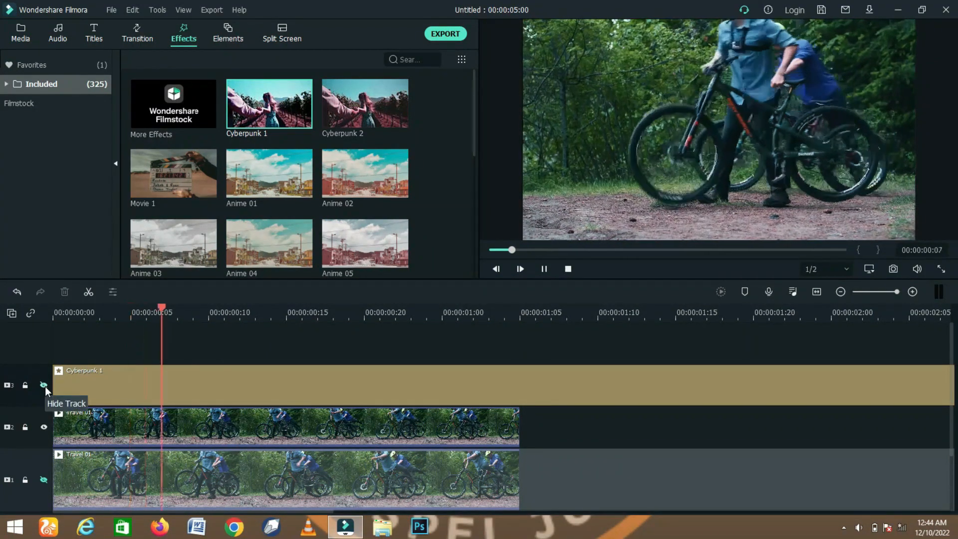
left_click(44, 385)
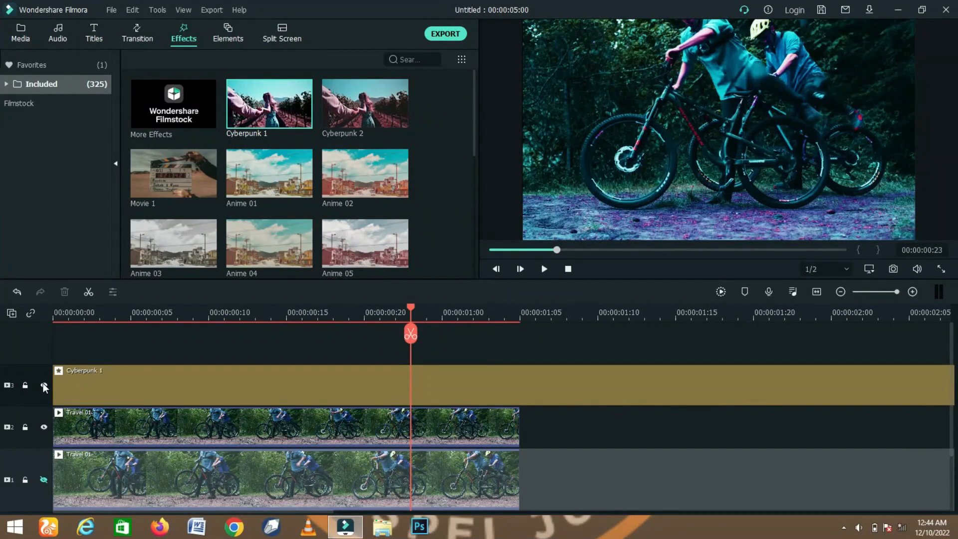
Hide video tracks 3 and 2, and make video track 1 visible again
left_click(44, 386)
left_click(44, 427)
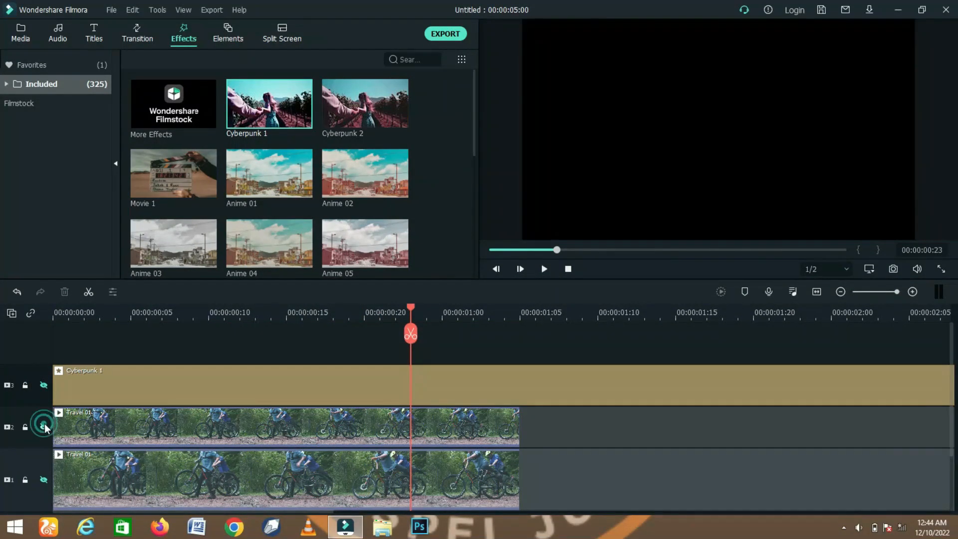
left_click(41, 478)
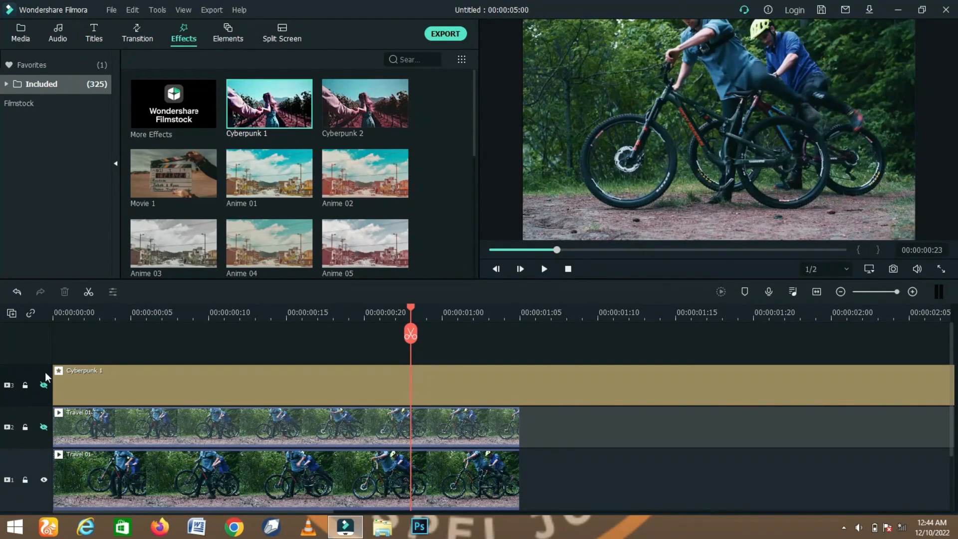
Delete the Cyberpunk 1 effect and both Travel 01 clips so the timeline is empty
left_click(175, 395)
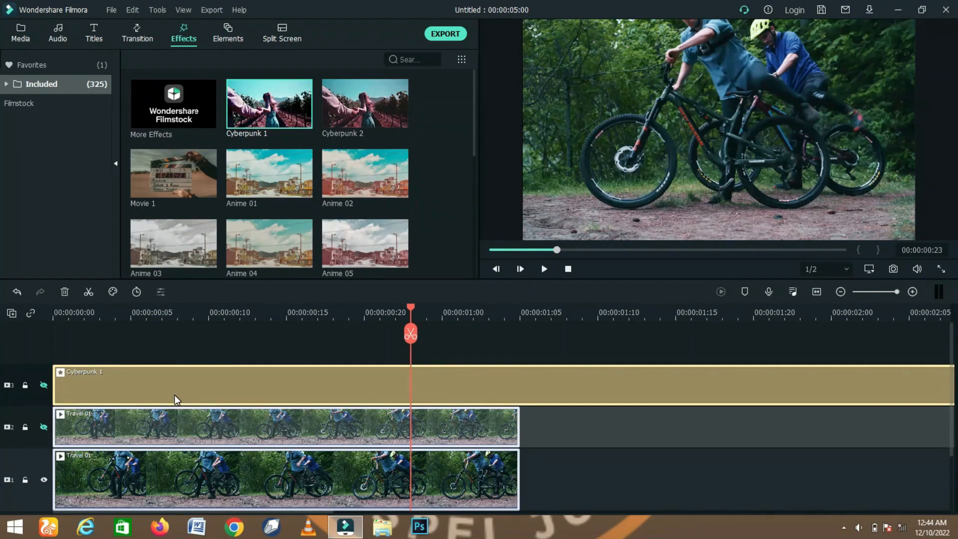
key("Delete")
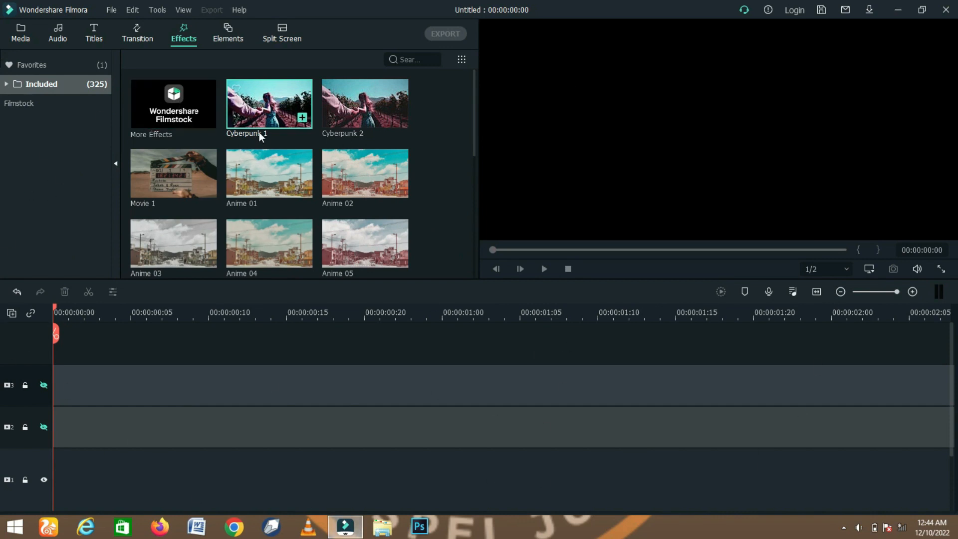
Try placing the Travel 02 sample clip at the start of hidden video track 3, and remove it
left_click(31, 30)
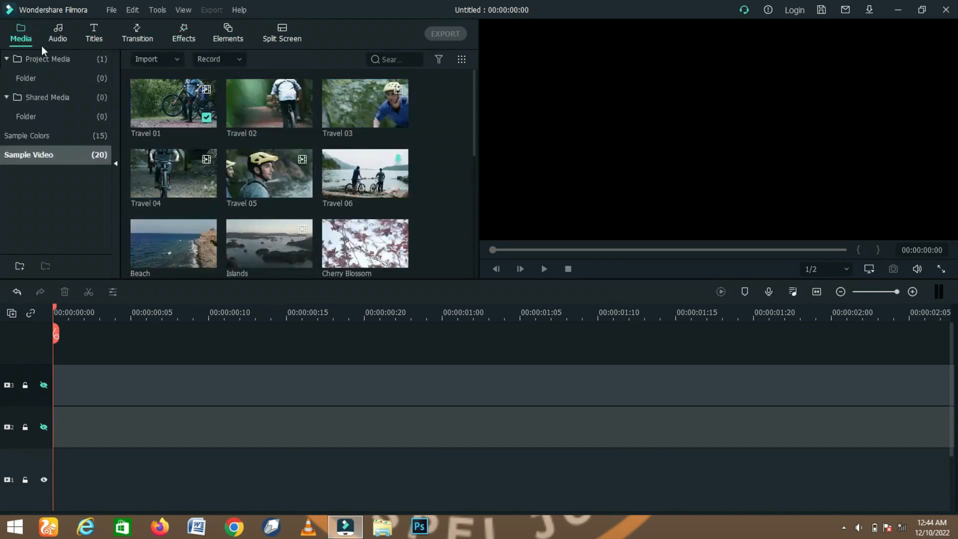
left_click_drag(247, 104, 49, 410)
left_click(151, 438)
left_click(167, 393)
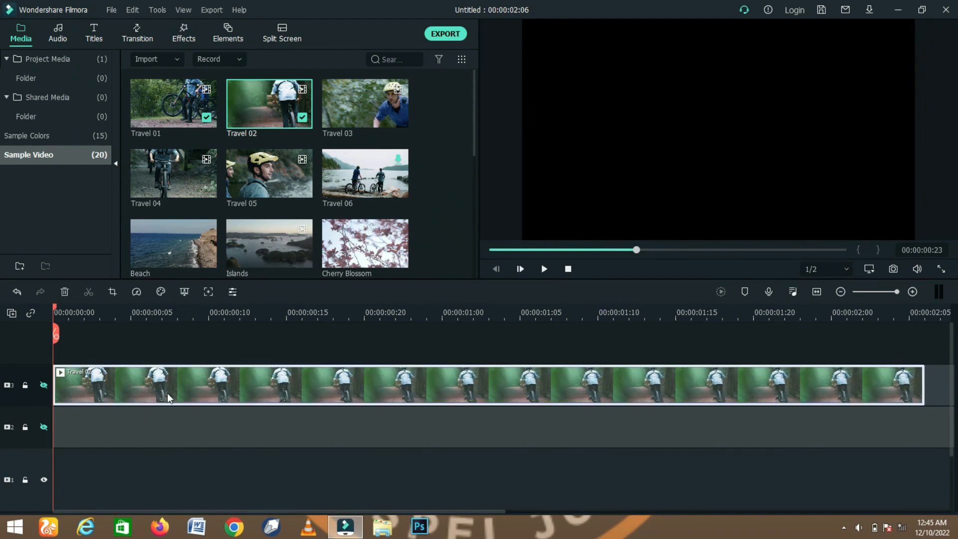
key("Delete")
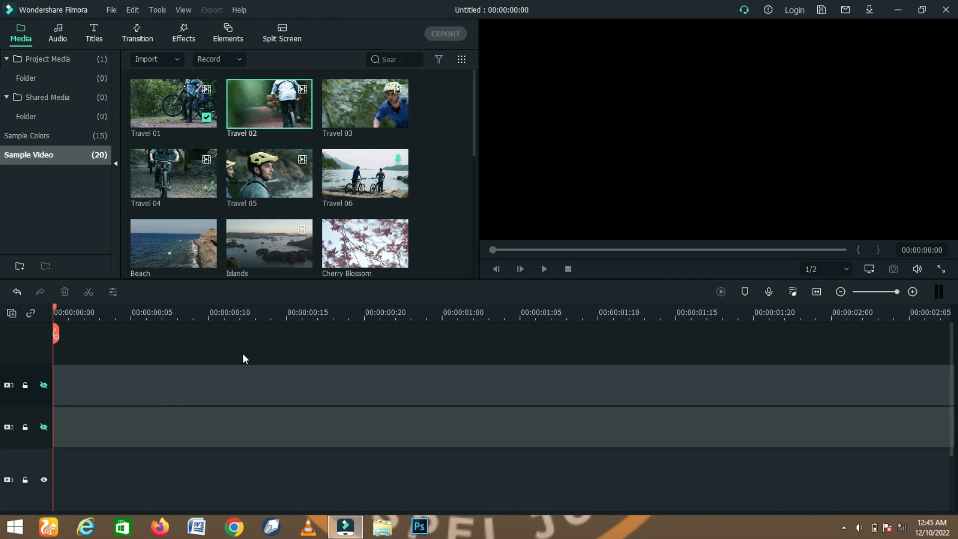
Make video tracks 3 and 2 visible again
left_click(43, 385)
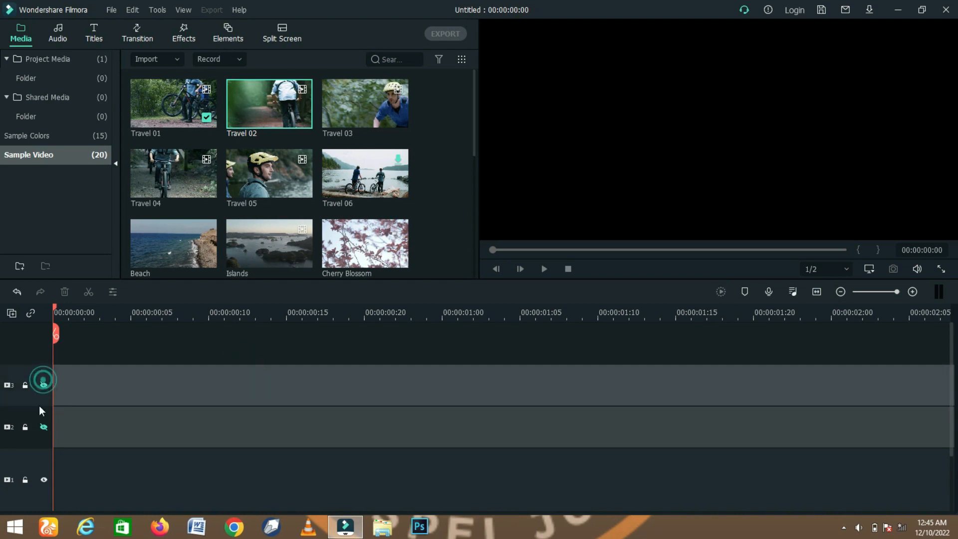
left_click(43, 428)
left_click(43, 385)
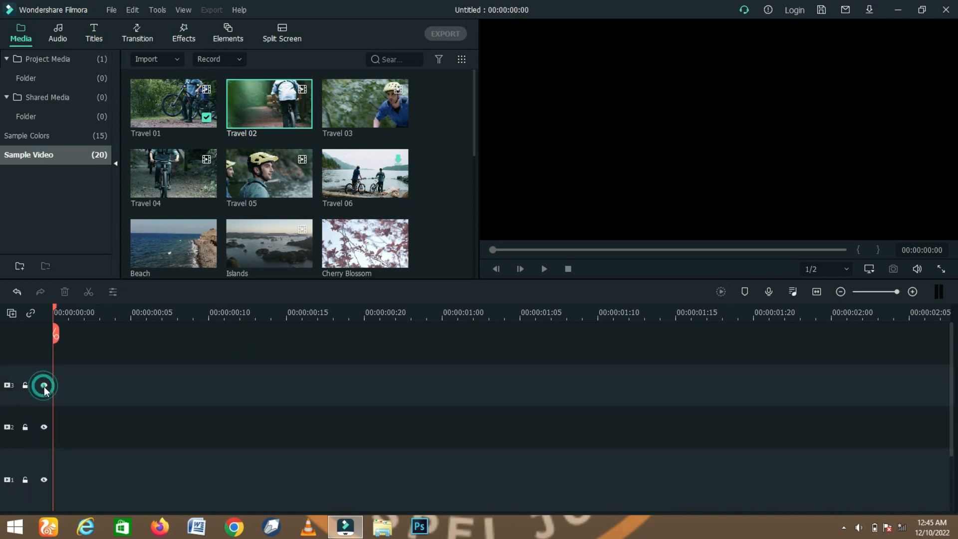
Add the Travel 02 sample clip to visible video track 3, check its clip options, and delete it
left_click_drag(250, 115, 53, 402)
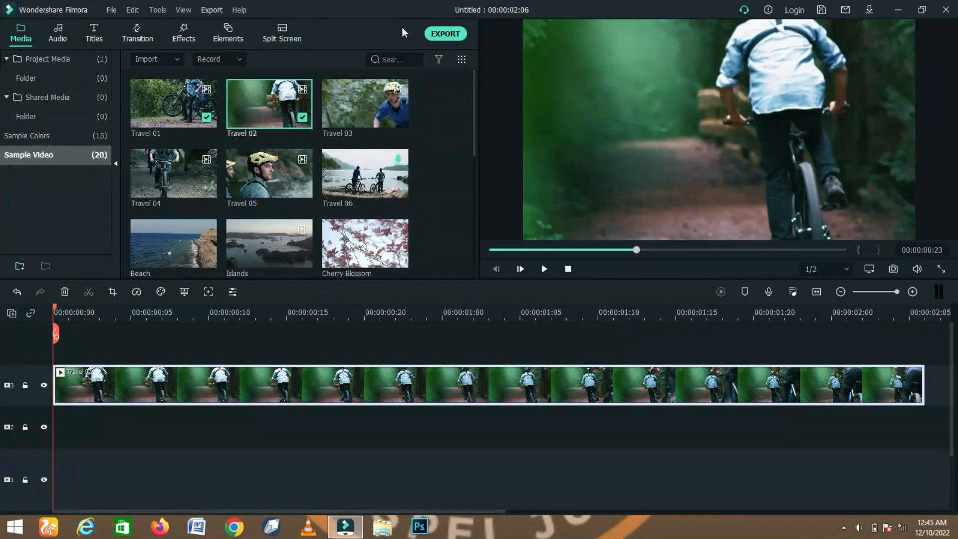
right_click(248, 387)
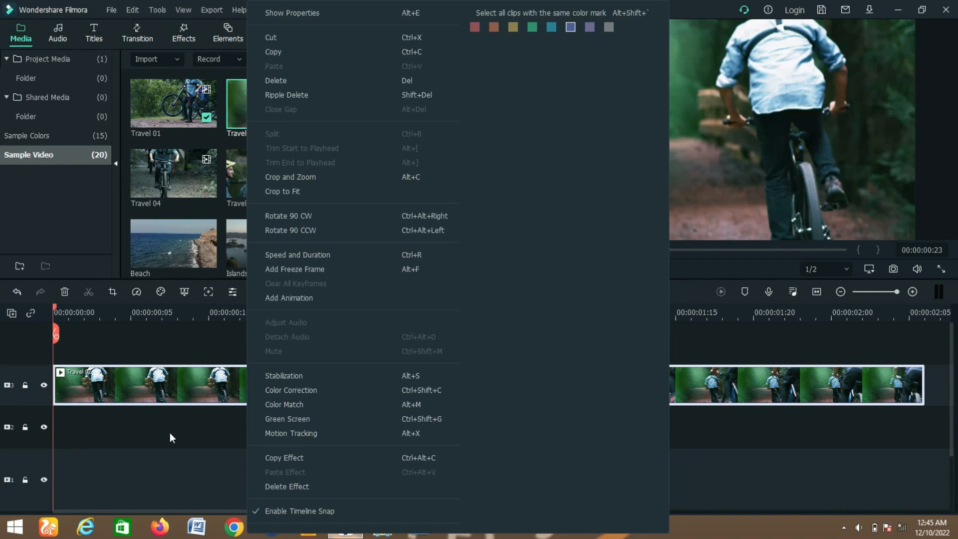
left_click(230, 421)
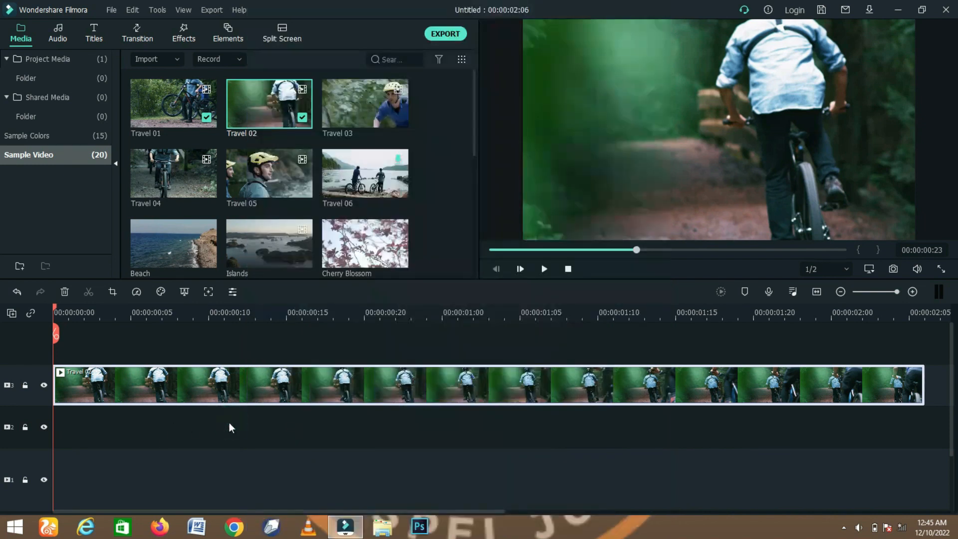
key("Delete")
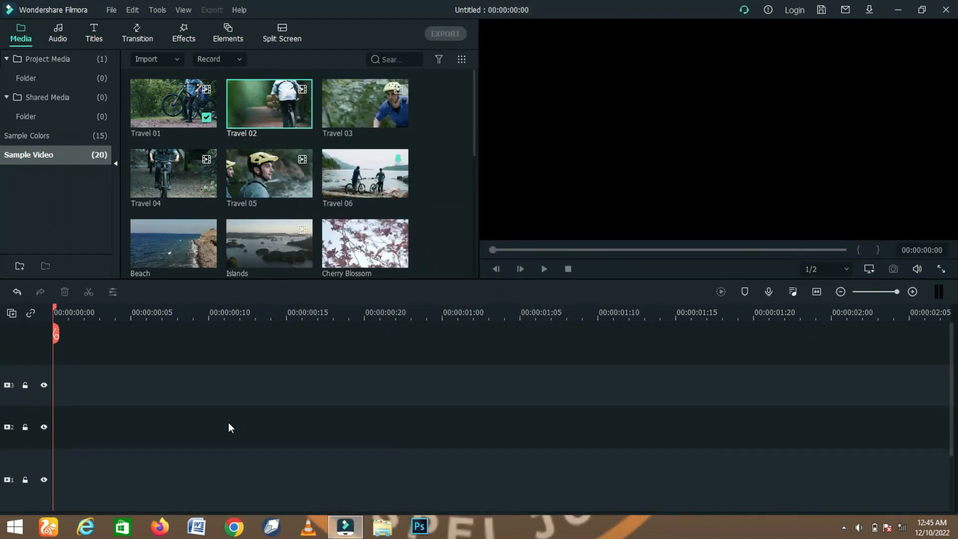
Import the video VID-20221110-WA0001 from the Desktop folder into the project media
double_click(56, 59)
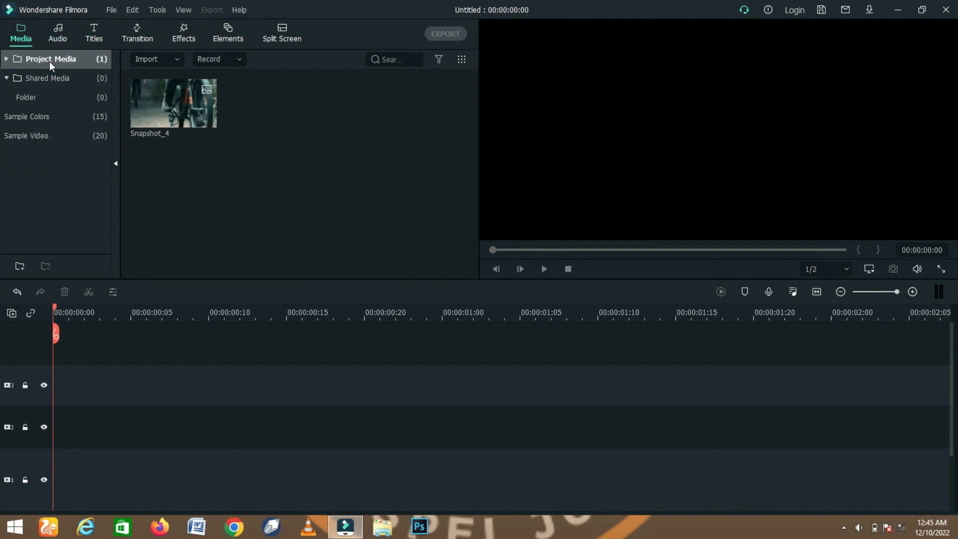
double_click(45, 60)
double_click(260, 157)
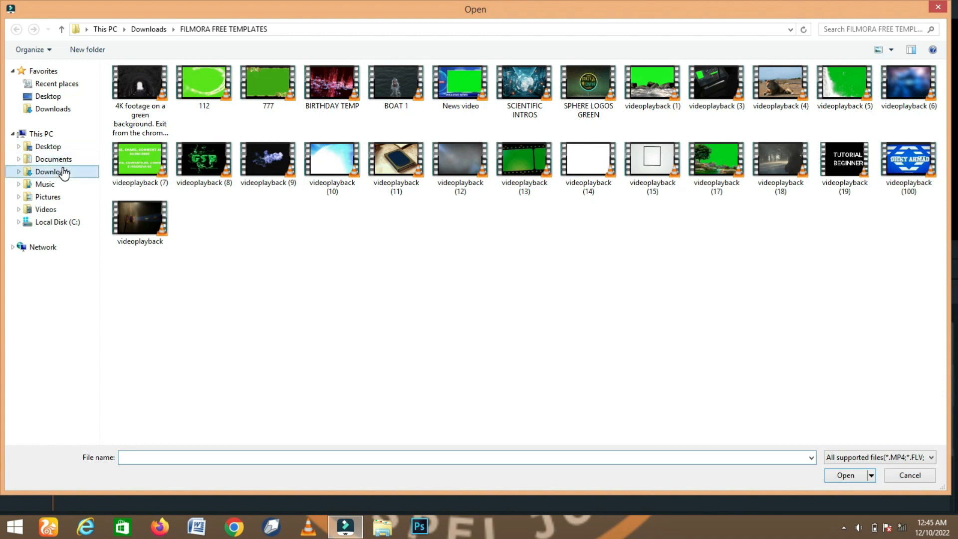
left_click(56, 146)
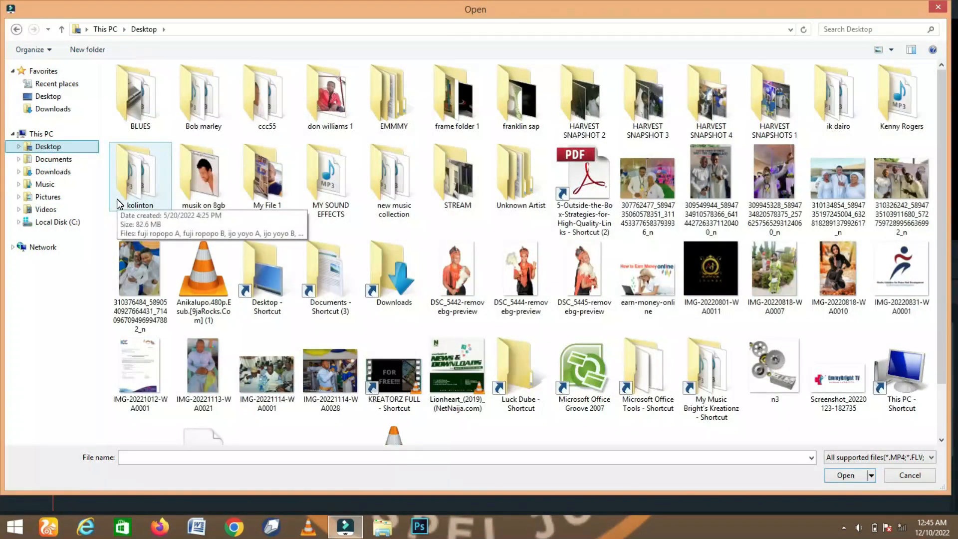
left_click(212, 283)
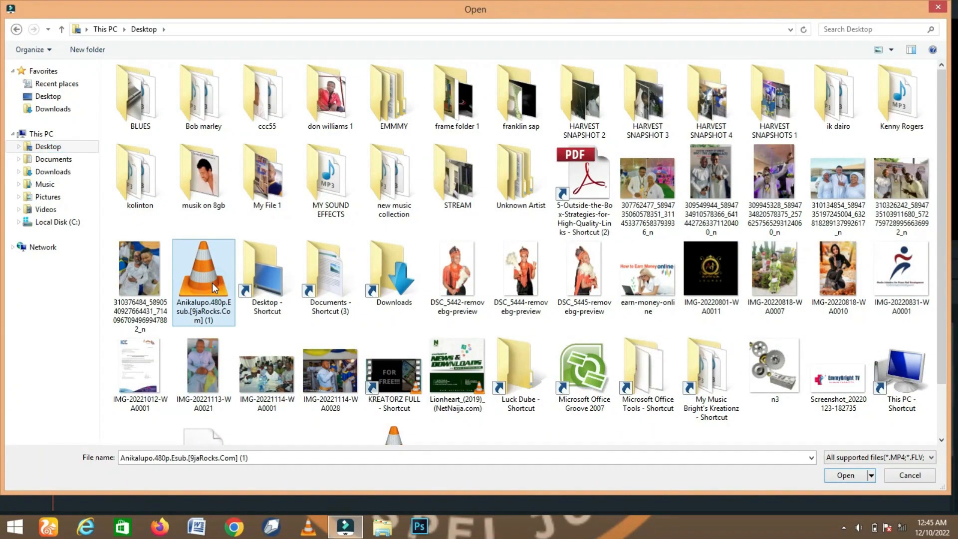
scroll(307, 298, "down", 1)
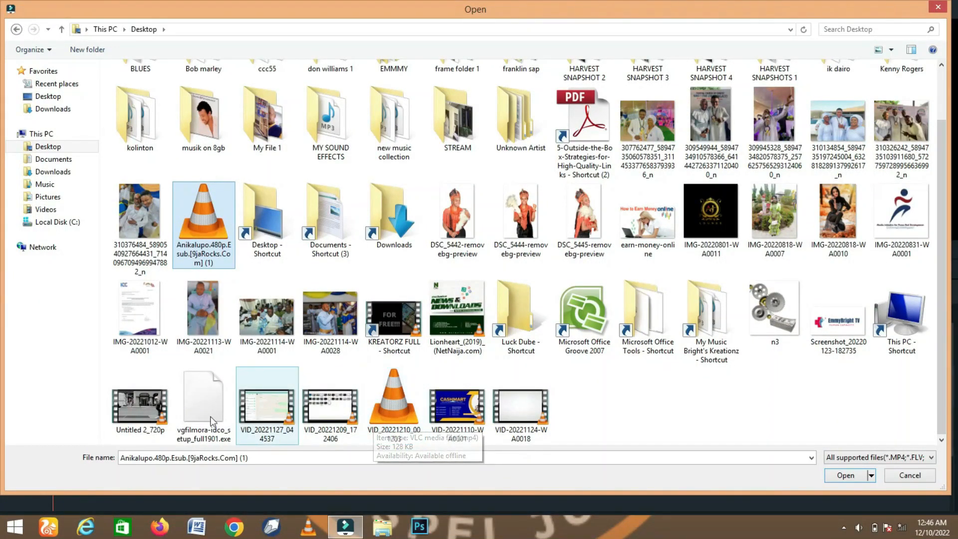
double_click(448, 406)
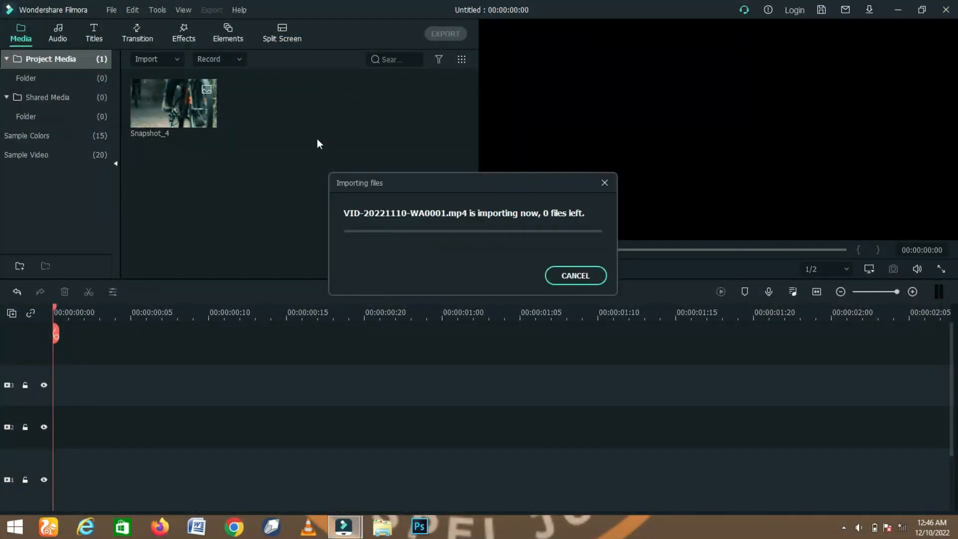
Place VID-20221110-WA0001 at the start of video track 3 and play it to about 00:00:06:13
left_click_drag(169, 111, 42, 385)
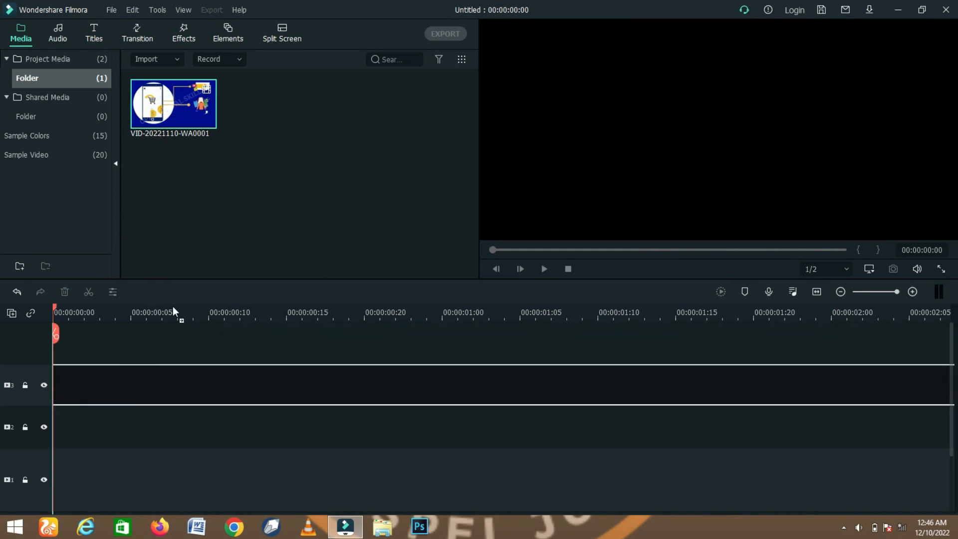
left_click(516, 280)
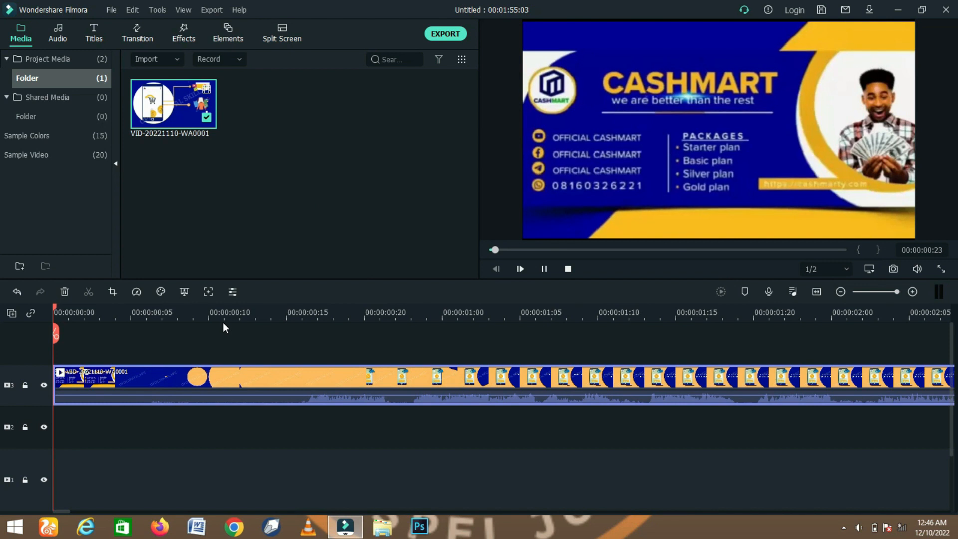
key("space")
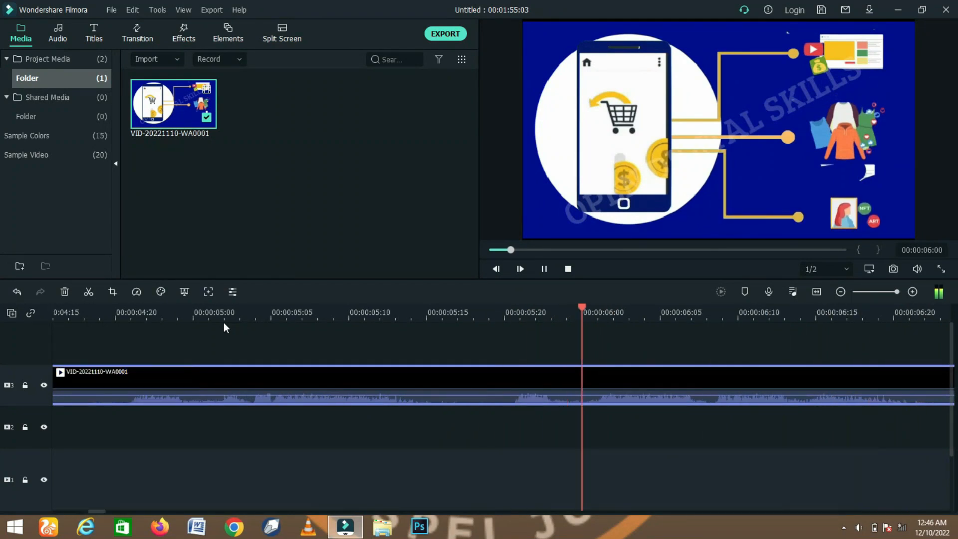
key("space")
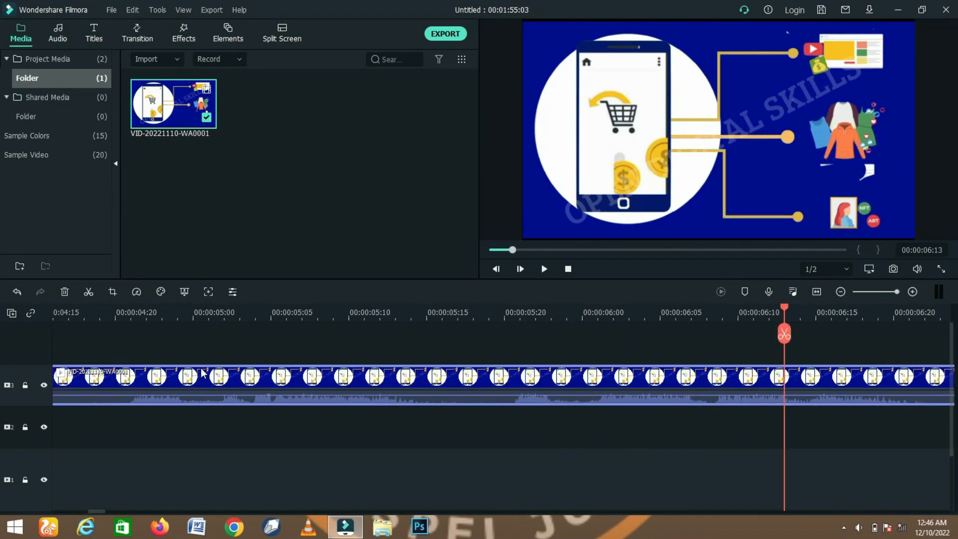
Detach the audio from the VID-20221110-WA0001 clip on video track 3
right_click(203, 372)
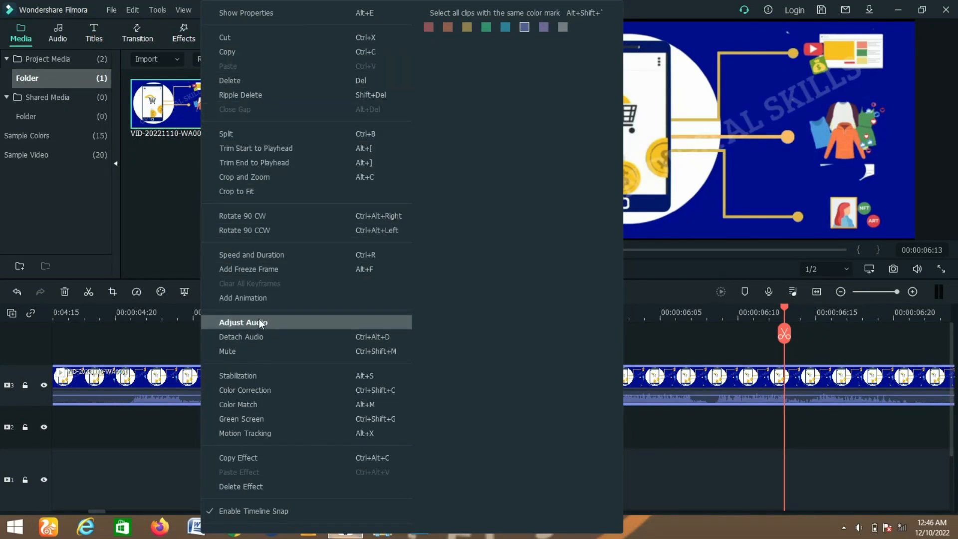
left_click(254, 336)
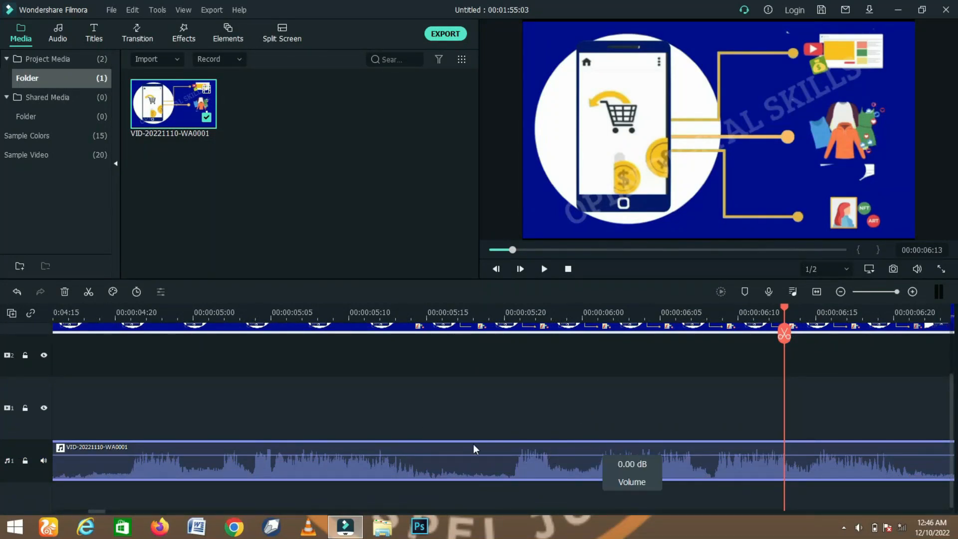
Delete the detached audio together with its video clip, and undo that deletion
left_click(459, 455)
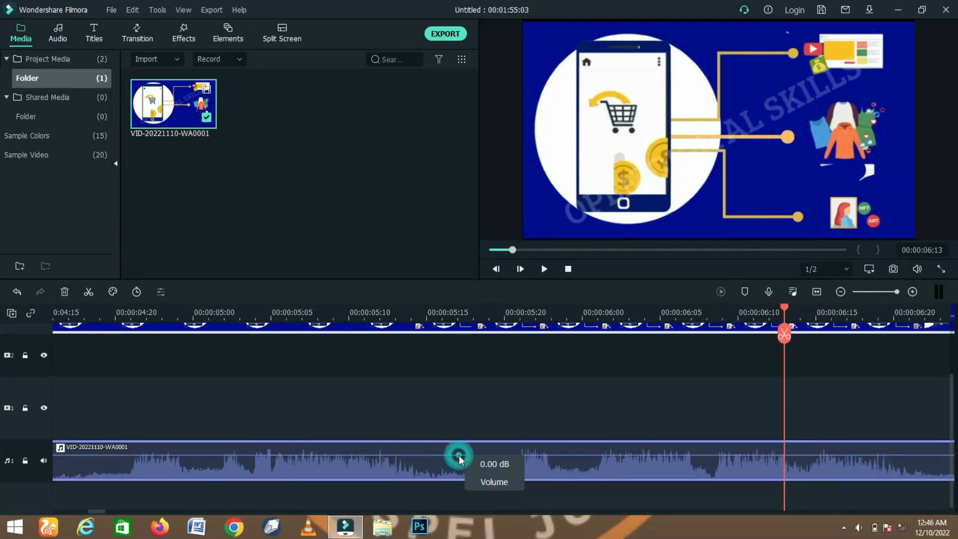
key("Delete")
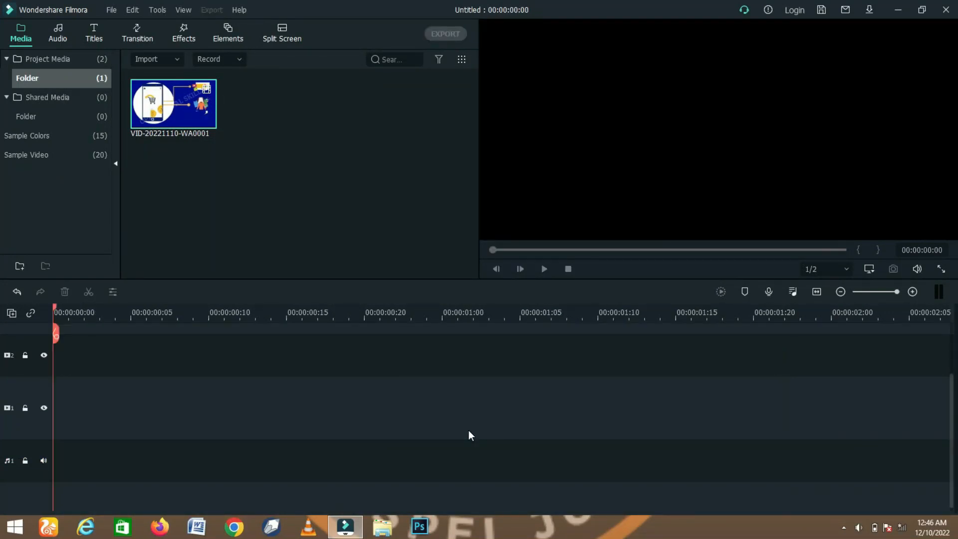
left_click(16, 291)
Delete only the detached audio from audio track 1 and play the remaining video without sound
left_click(180, 446)
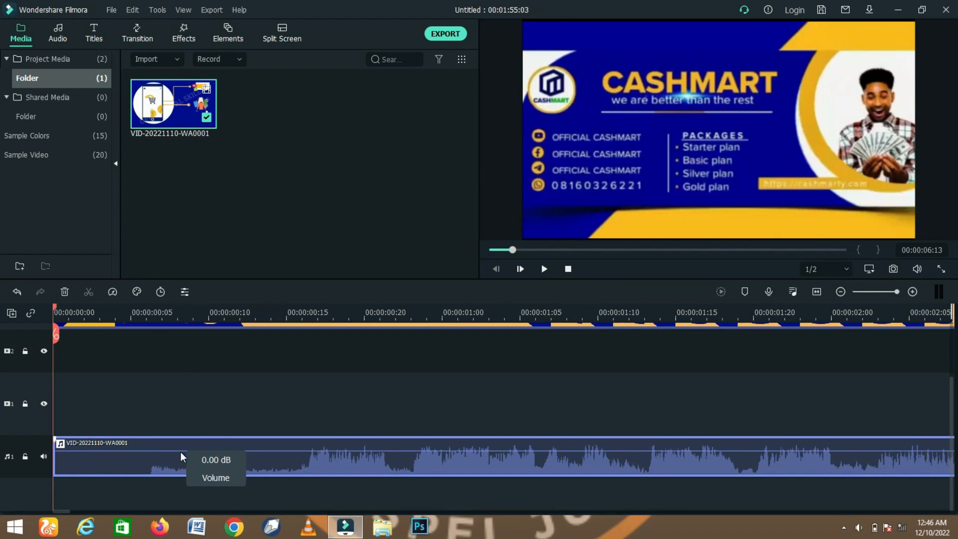
key("Delete")
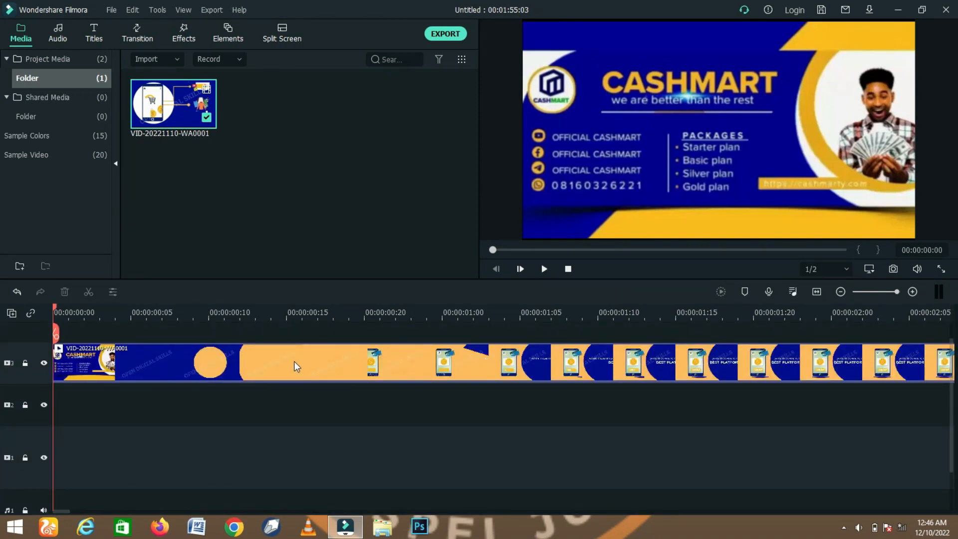
key("space")
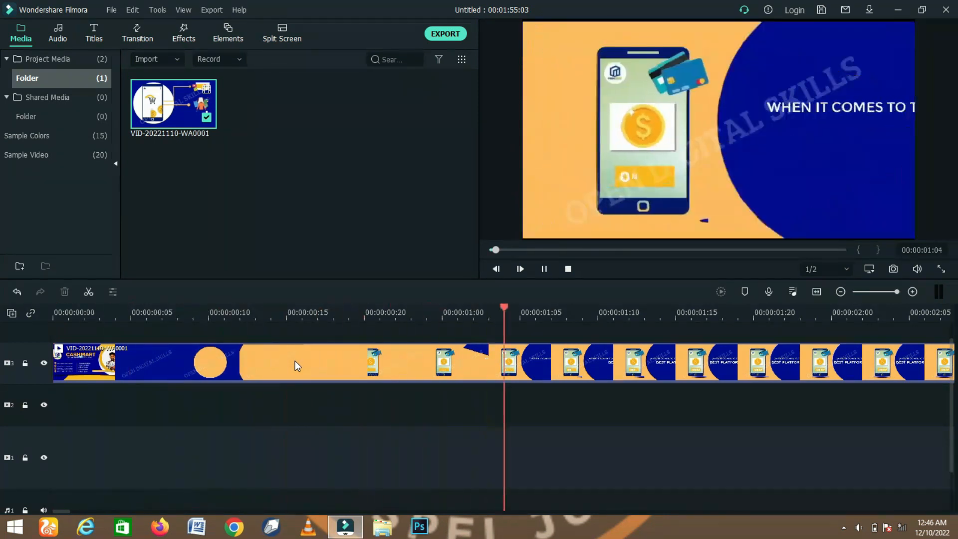
Undo the audio deletion and the audio detachment, and delete the complete clip from video track 3
left_click(19, 292)
left_click(18, 293)
left_click(17, 293)
left_click(18, 292)
left_click(18, 293)
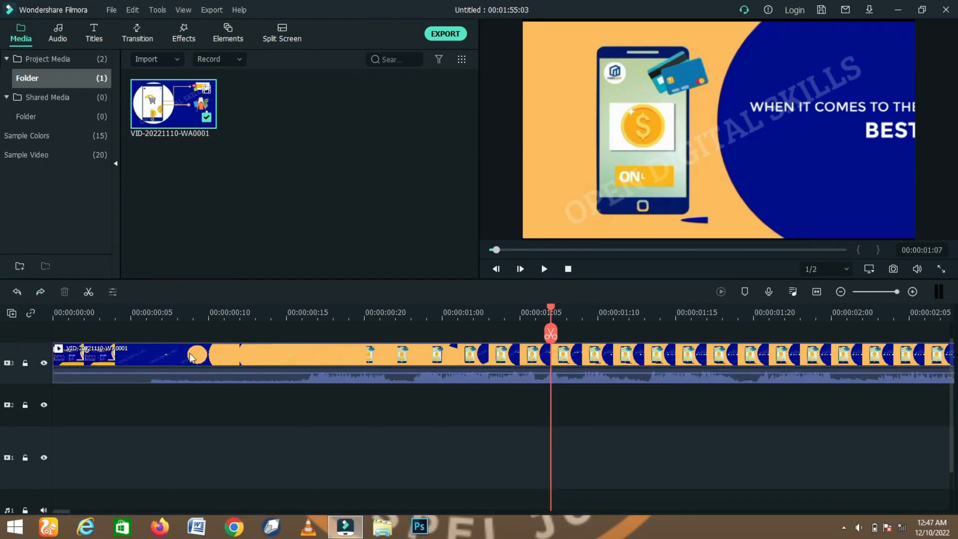
left_click(376, 358)
key("Delete")
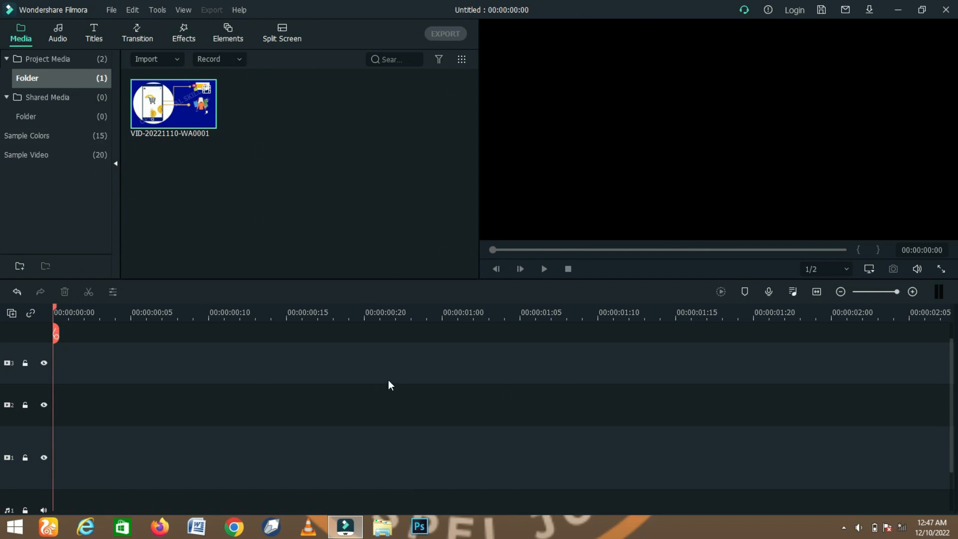
Review the available options for importing media and for recording from webcam, PC screen or voiceover
left_click(172, 60)
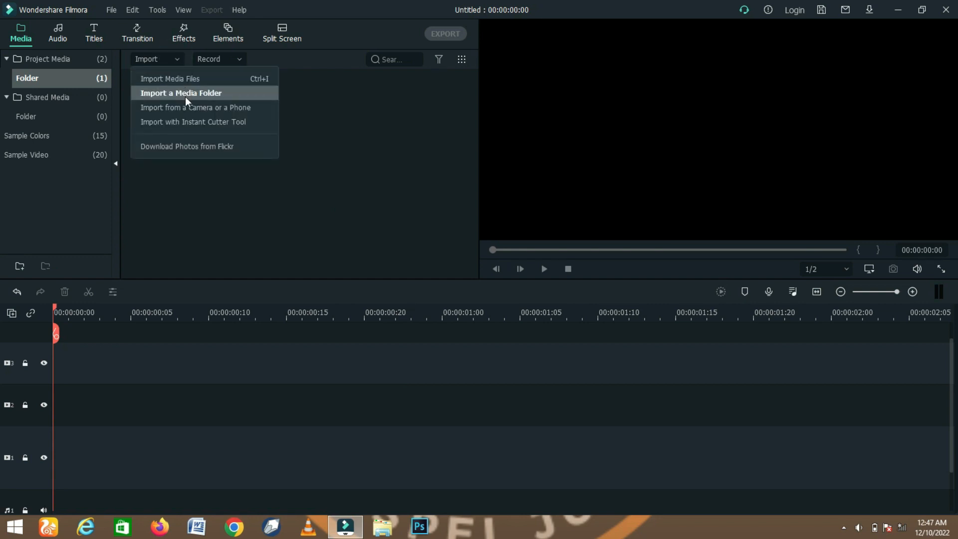
left_click(235, 61)
left_click(237, 61)
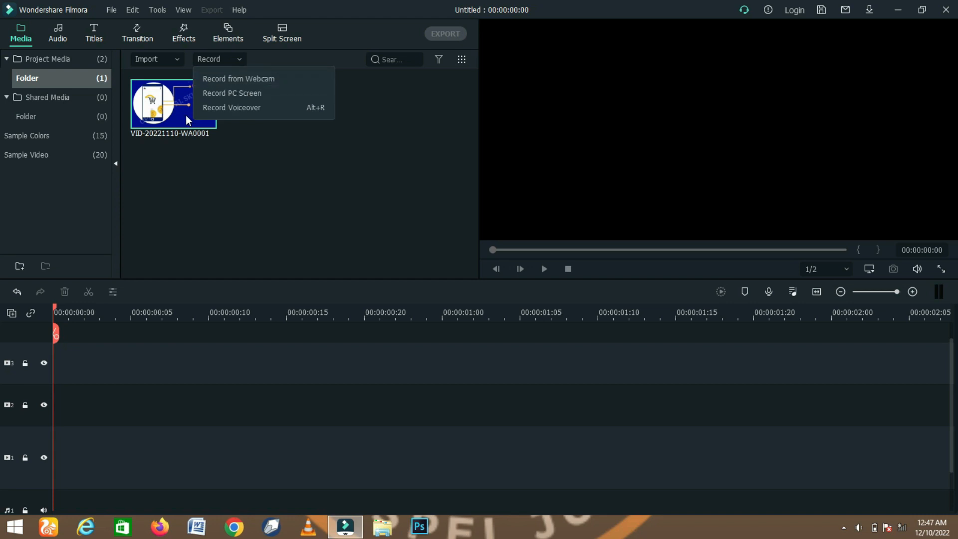
left_click(253, 197)
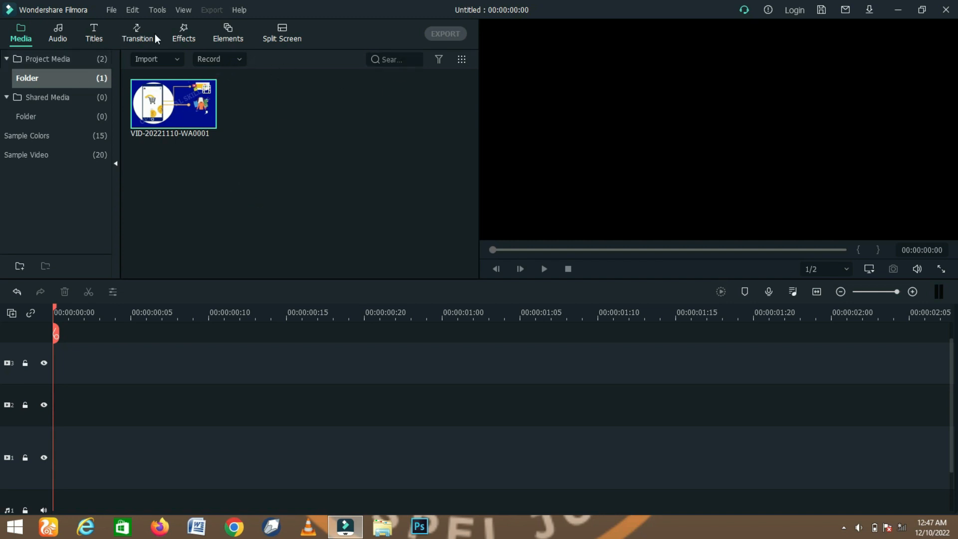
Search the effects library for "BOKE"
left_click(180, 31)
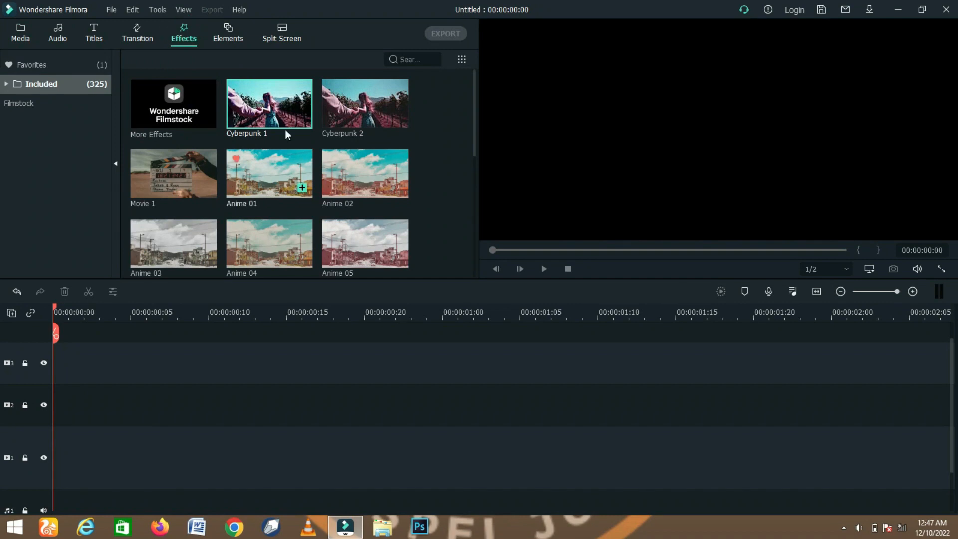
left_click(407, 59)
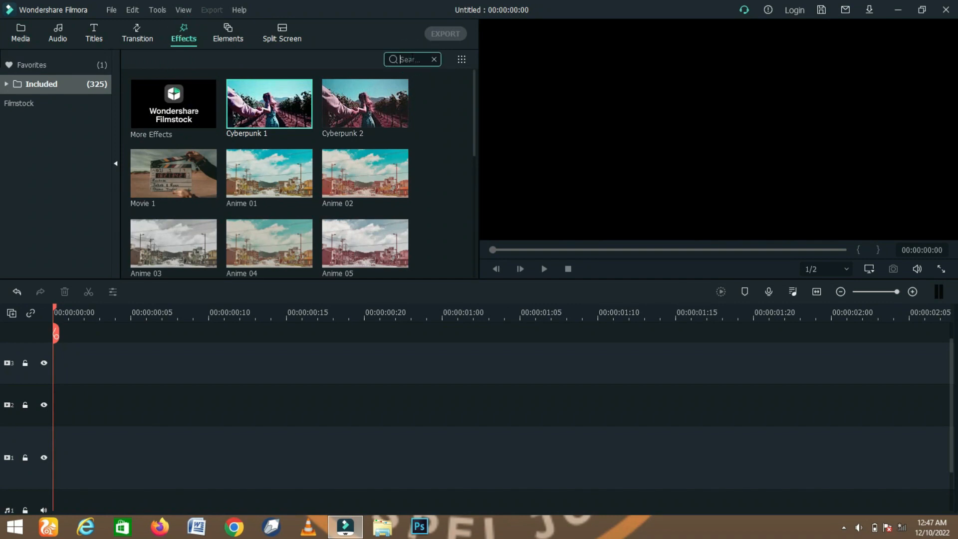
type("BOKE")
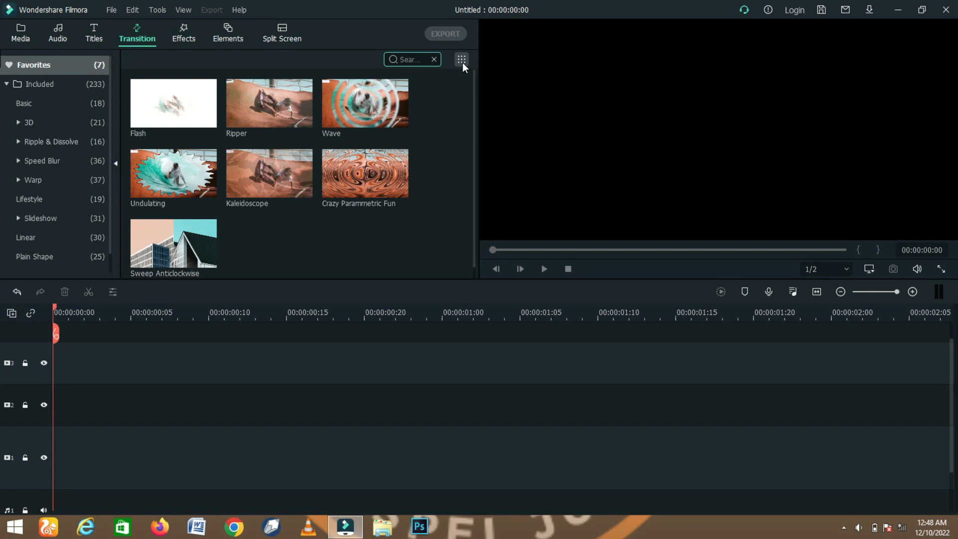
Review the transition library's view, sort and group options, and browse the Ripple & Dissolve and Speed Blur categories
left_click(462, 61)
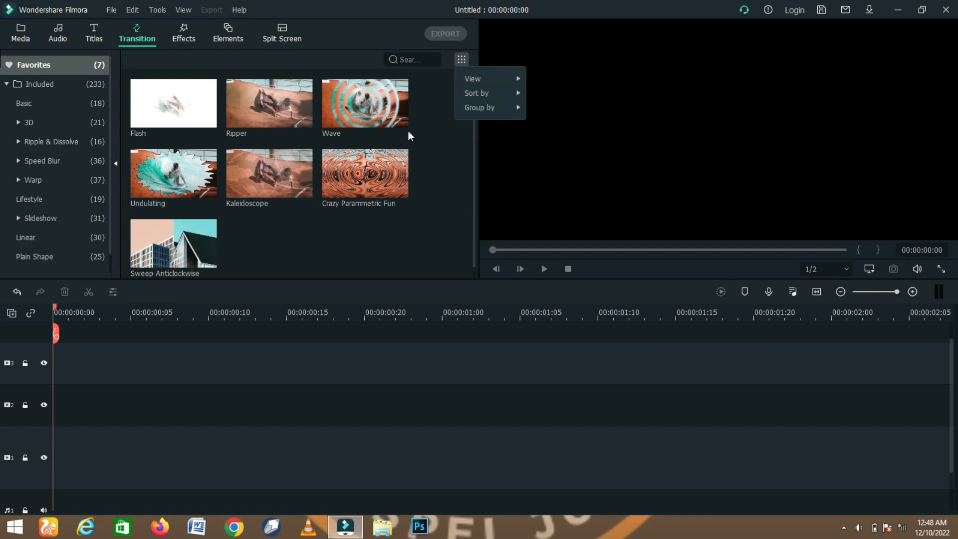
left_click(428, 155)
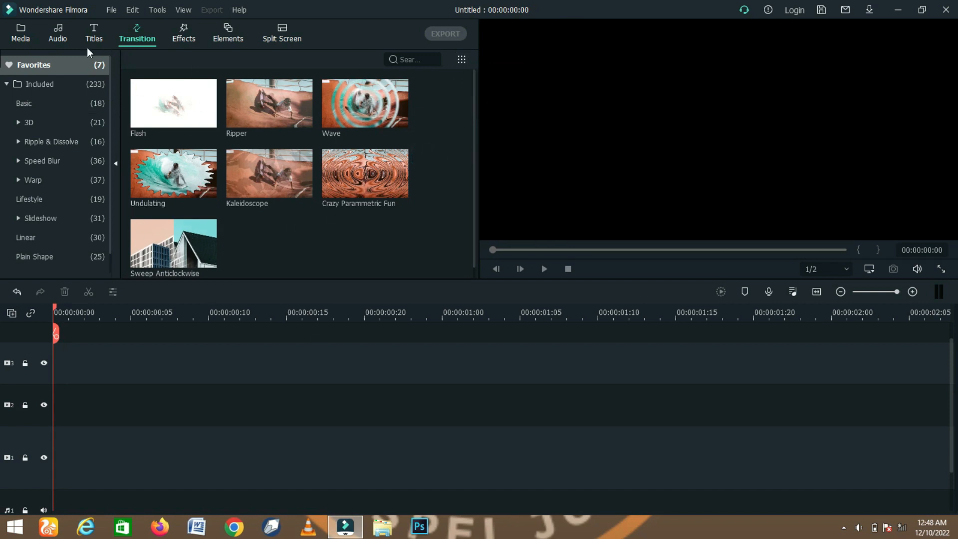
left_click(62, 144)
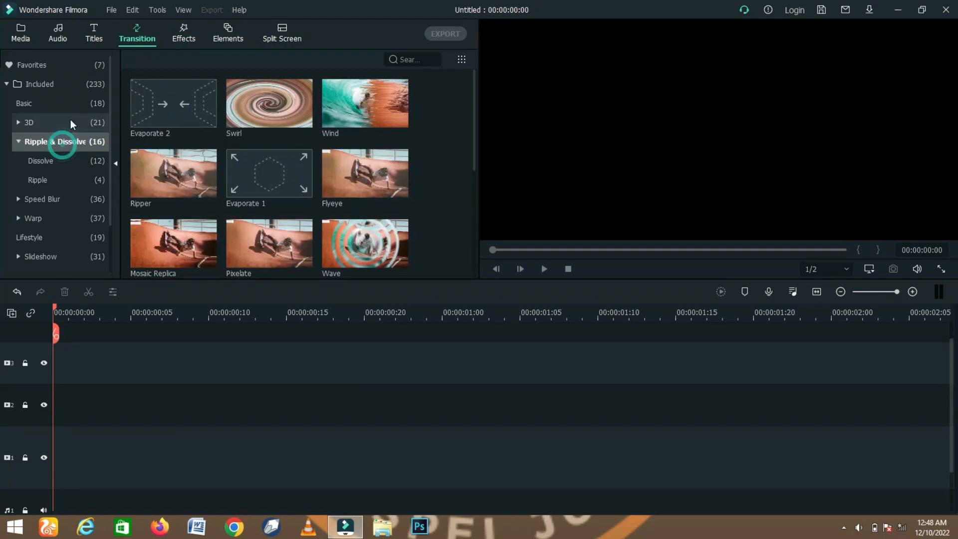
left_click(56, 202)
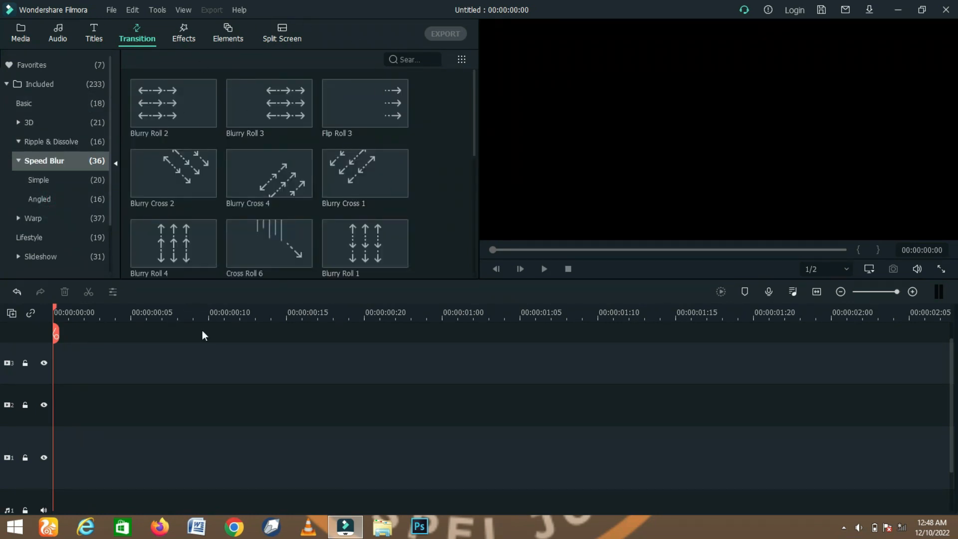
Close Filmora without saving the changes to the untitled project
mouse_move(953, 529)
left_click(946, 11)
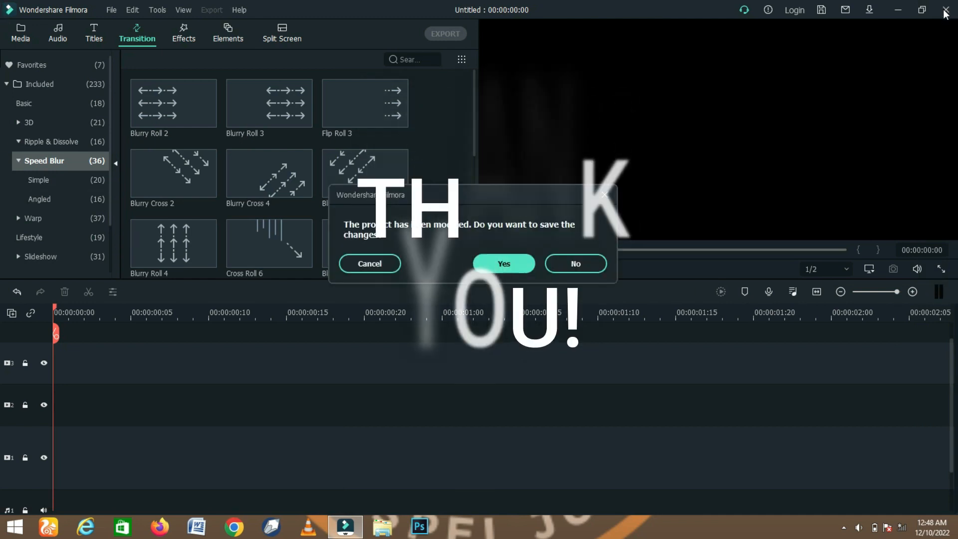
left_click(569, 264)
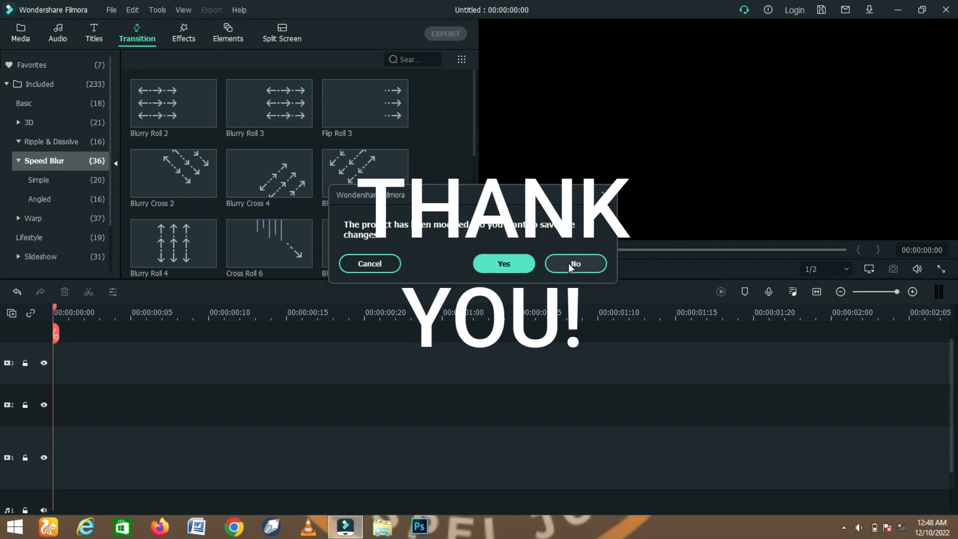